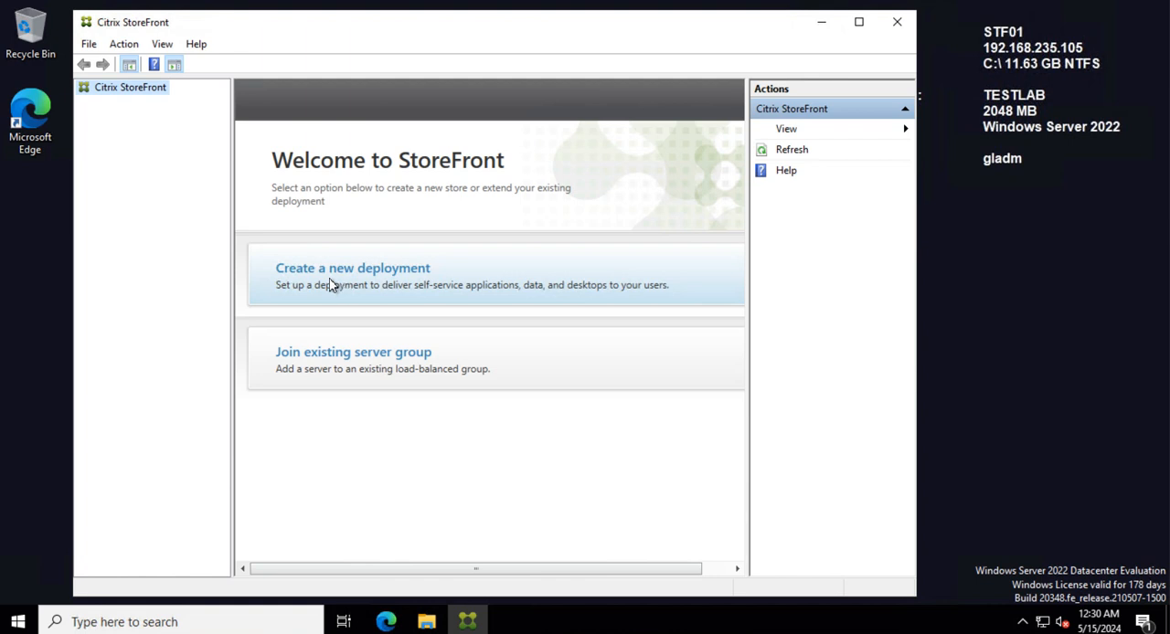
click(450, 283)
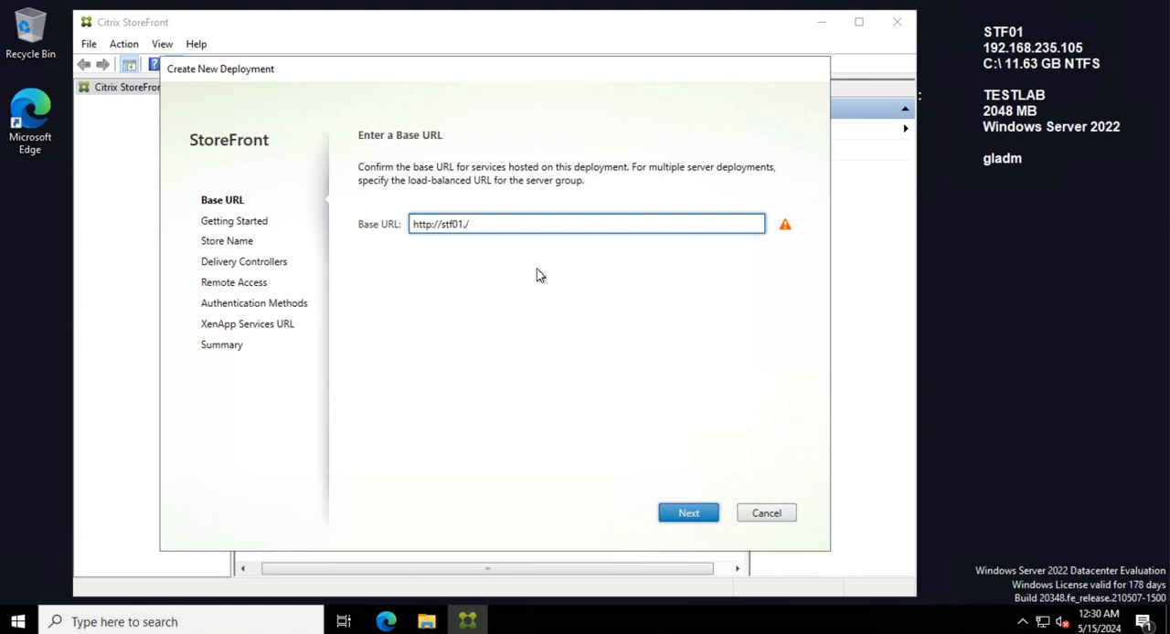
text(testlab.com)
click(697, 513)
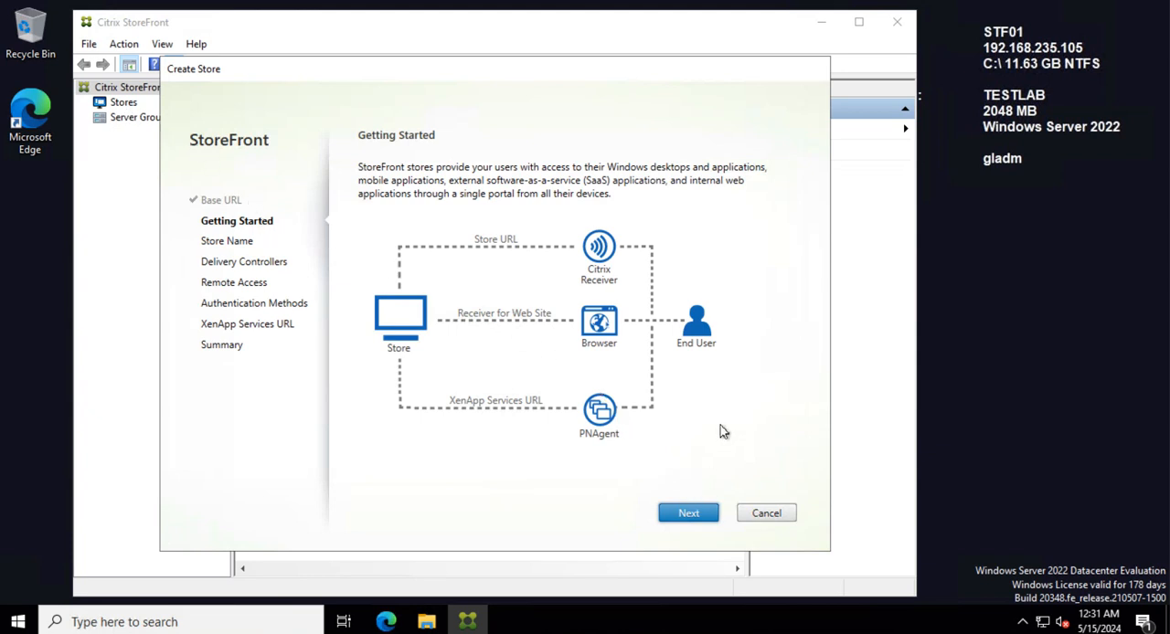
click(689, 514)
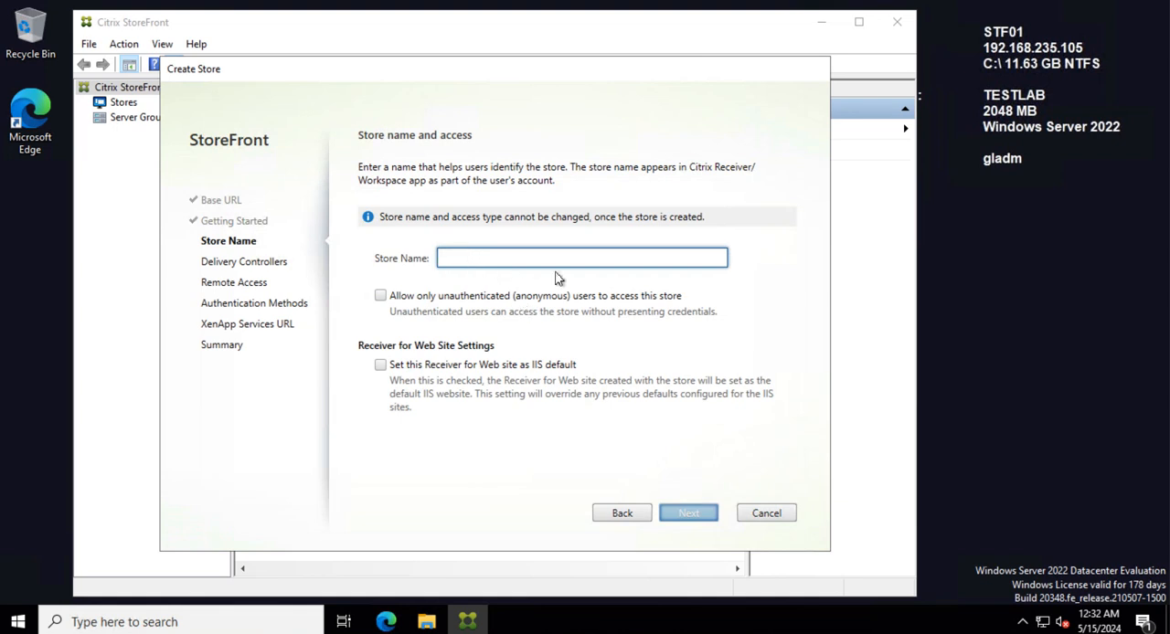
text(St)
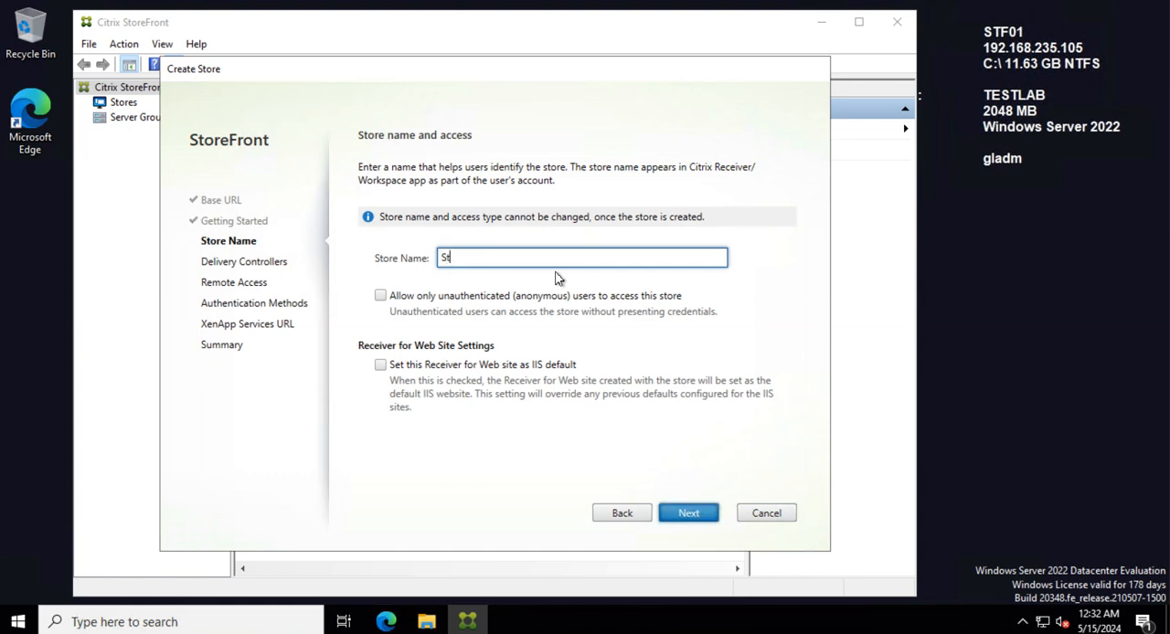
key(BackSpace)
key(BackSpace)
text(test)
key(BackSpace)
key(BackSpace)
key(BackSpace)
key(BackSpace)
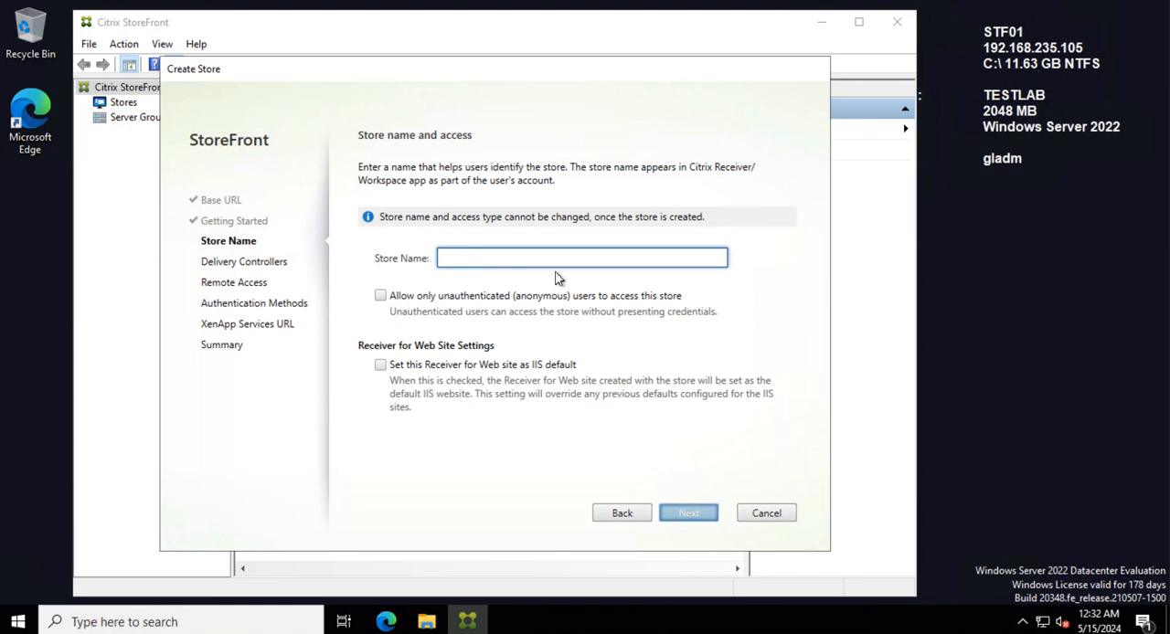
Step: Name the store TestLABStore01 and set its Receiver for Web site as the IIS default
text(TestL)
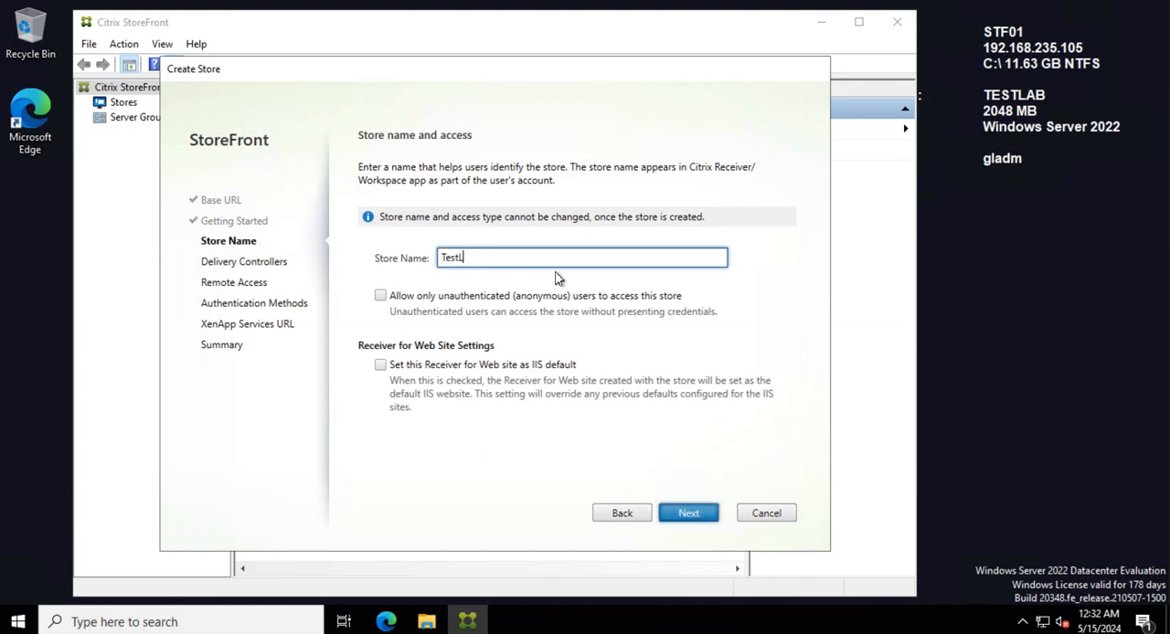
text(ABStore01)
click(380, 366)
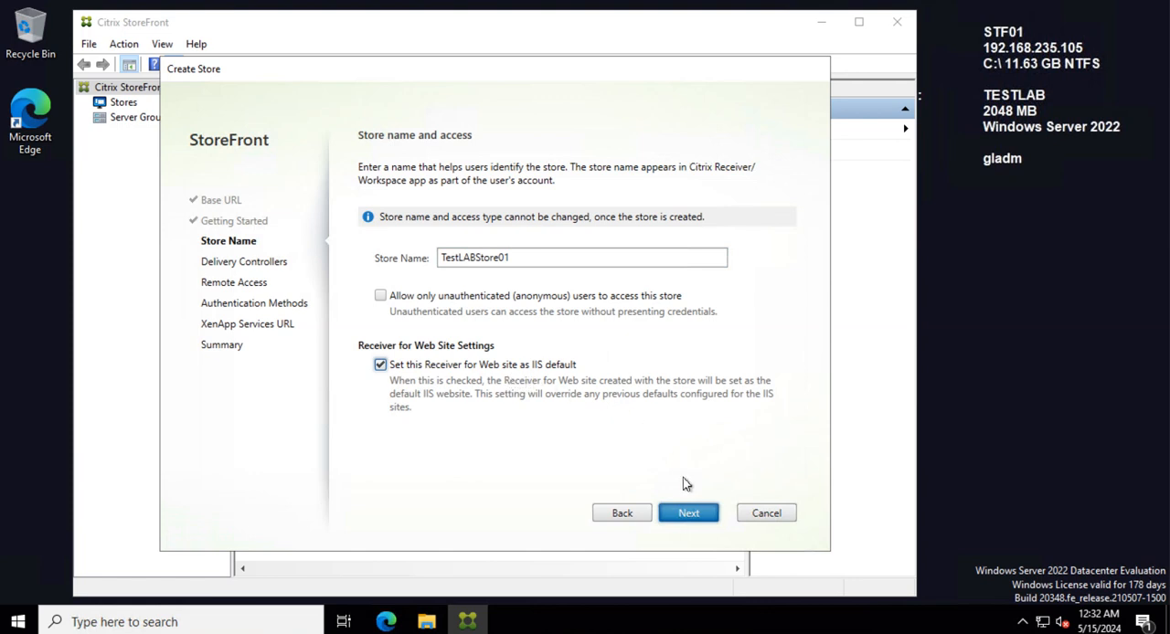
click(690, 515)
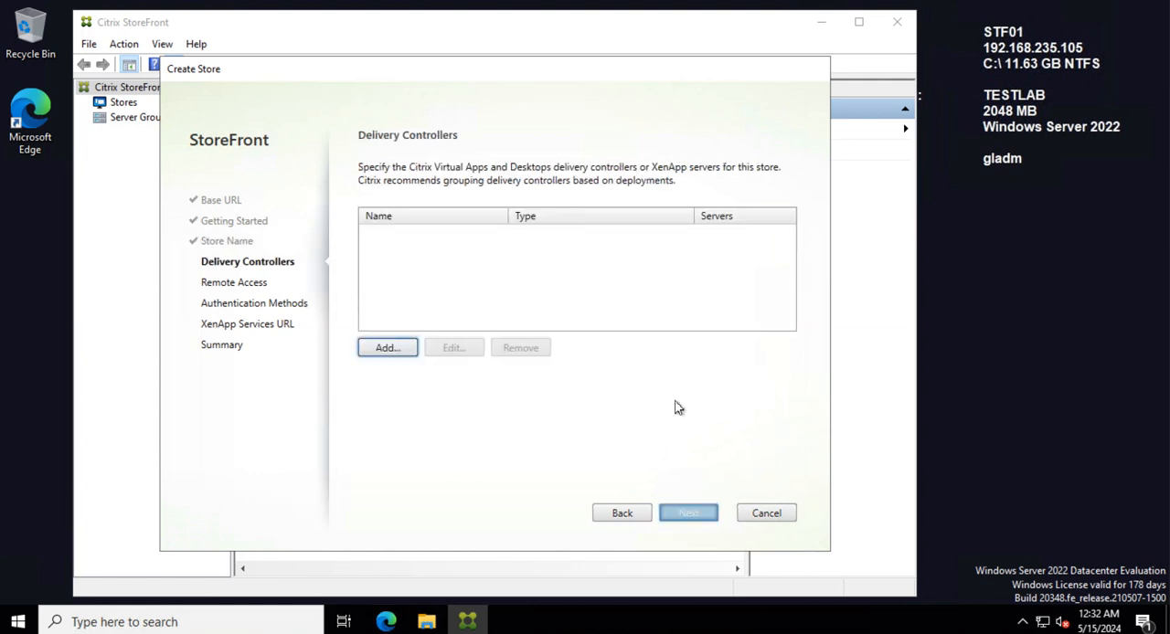
Step: Start adding a delivery controller to the store with the display name TestLAB
click(388, 347)
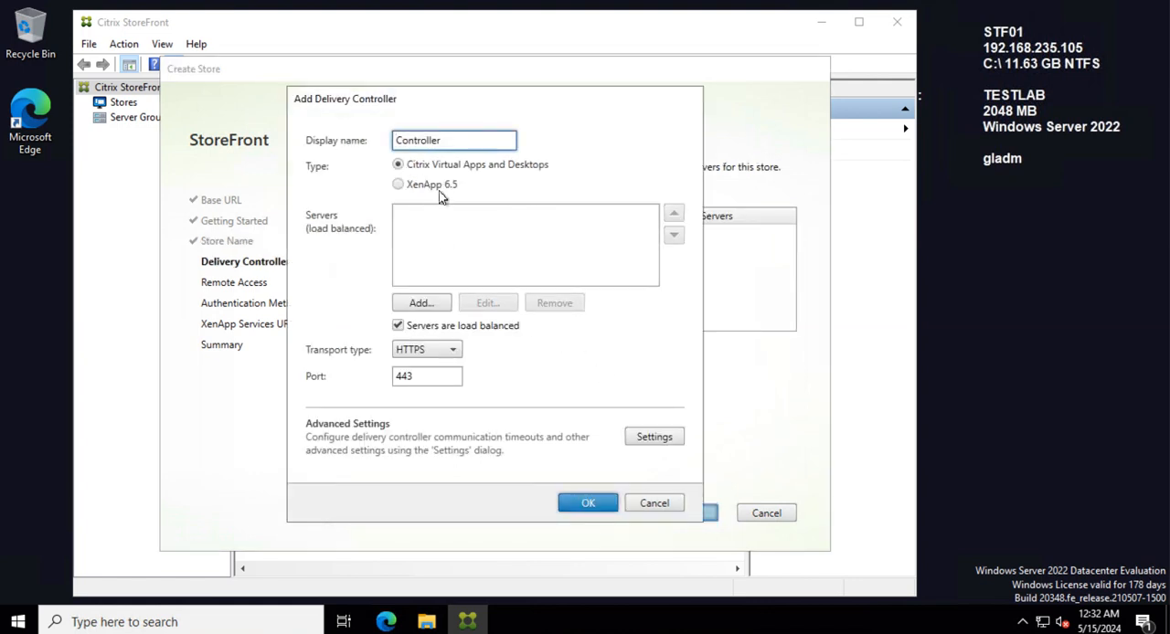
double_click(455, 141)
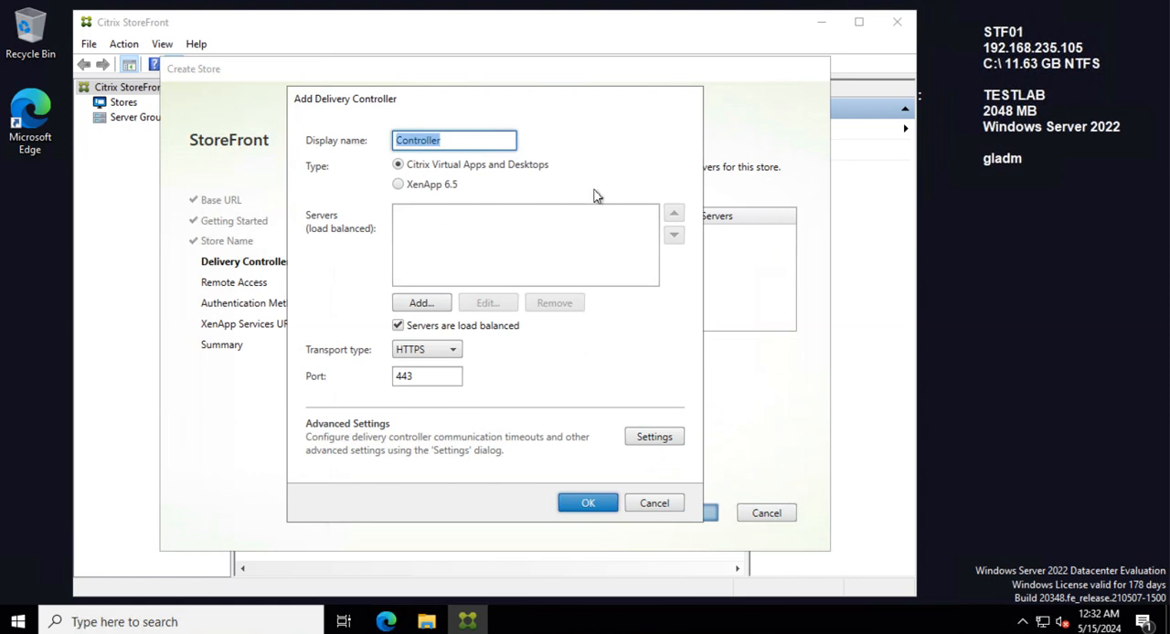
text(TestLABddcs)
key(BackSpace)
key(BackSpace)
key(BackSpace)
key(BackSpace)
Step: Set the TestLAB delivery controller's transport type to HTTP
click(418, 302)
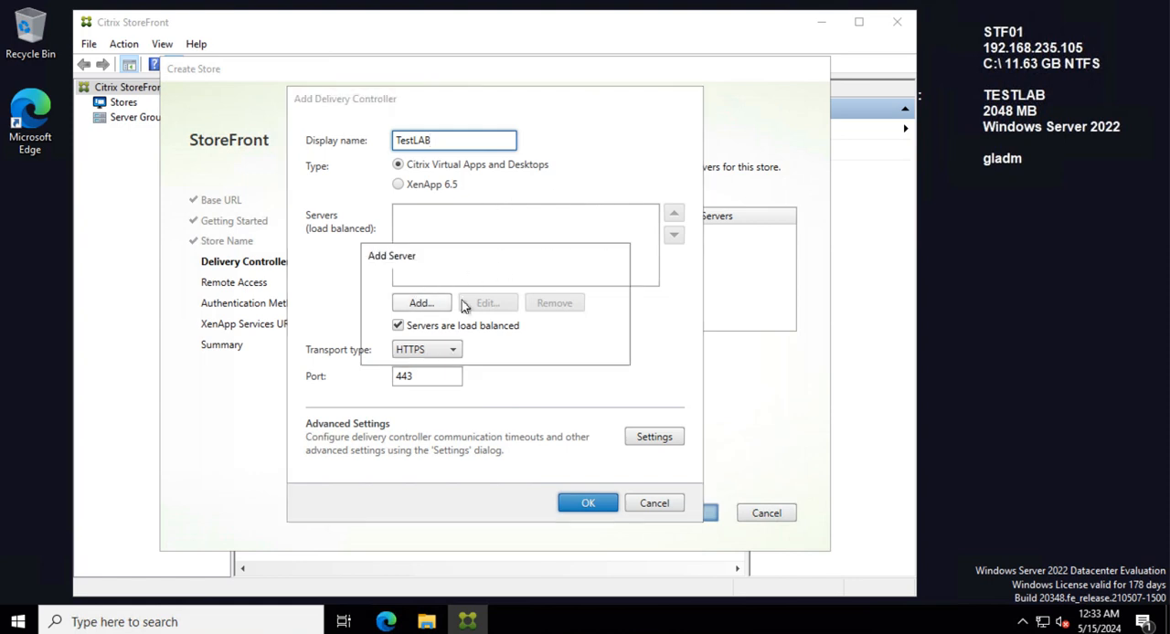
click(590, 350)
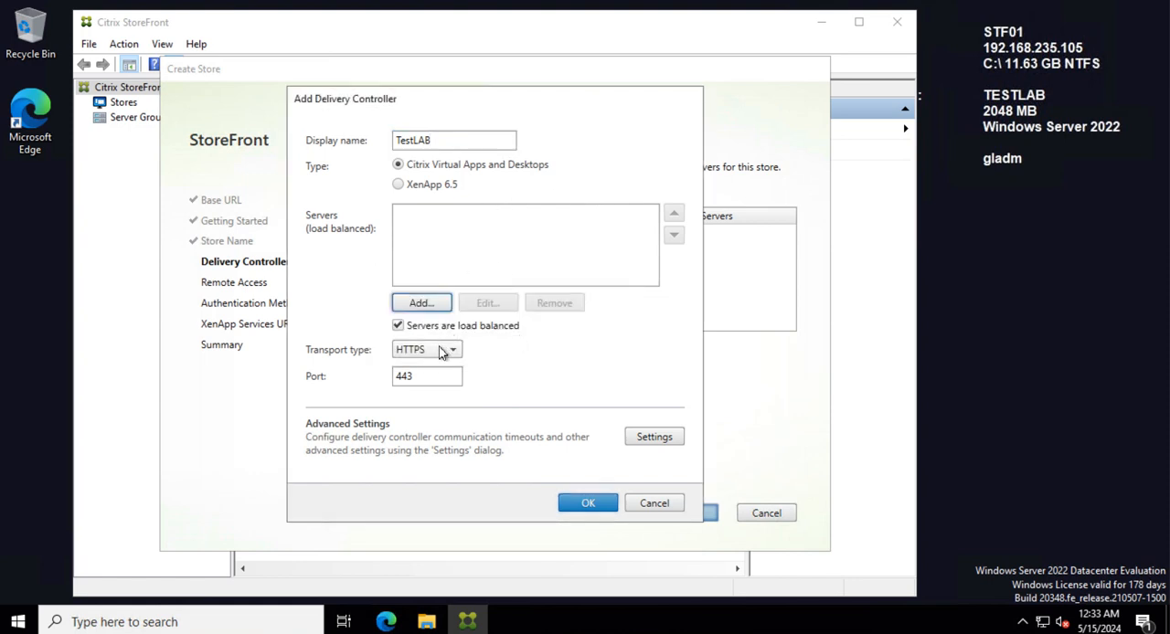
click(444, 349)
click(430, 370)
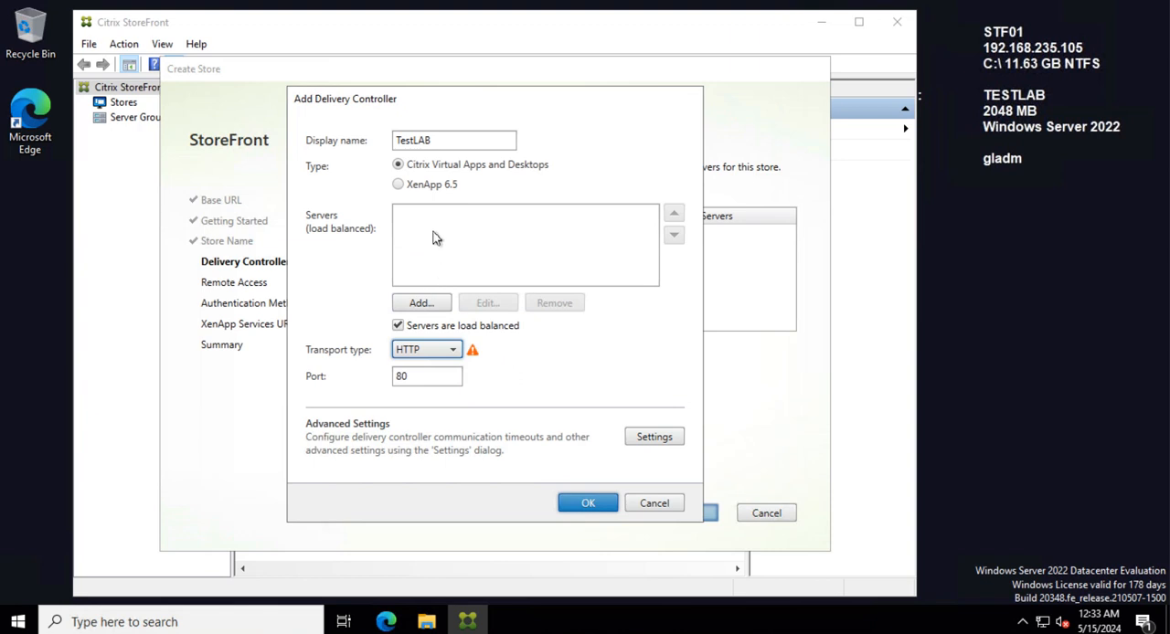
Step: Add the server ddc01.testlab.com to the TestLAB delivery controller and copy its name for reuse
click(420, 303)
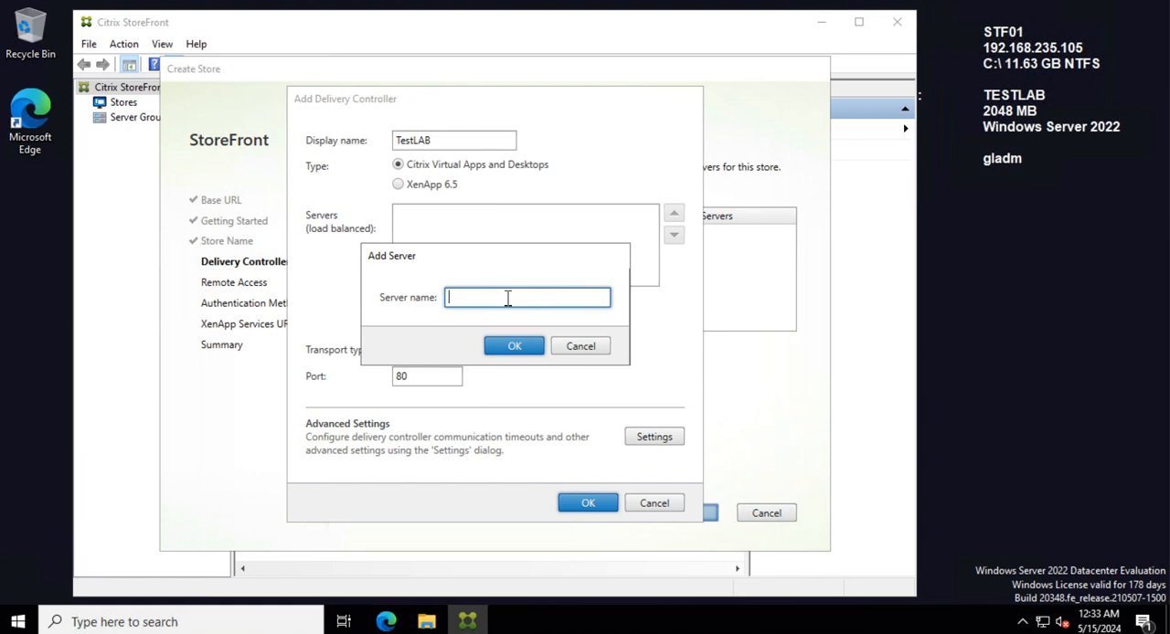
text(ddc01.testlab.com)
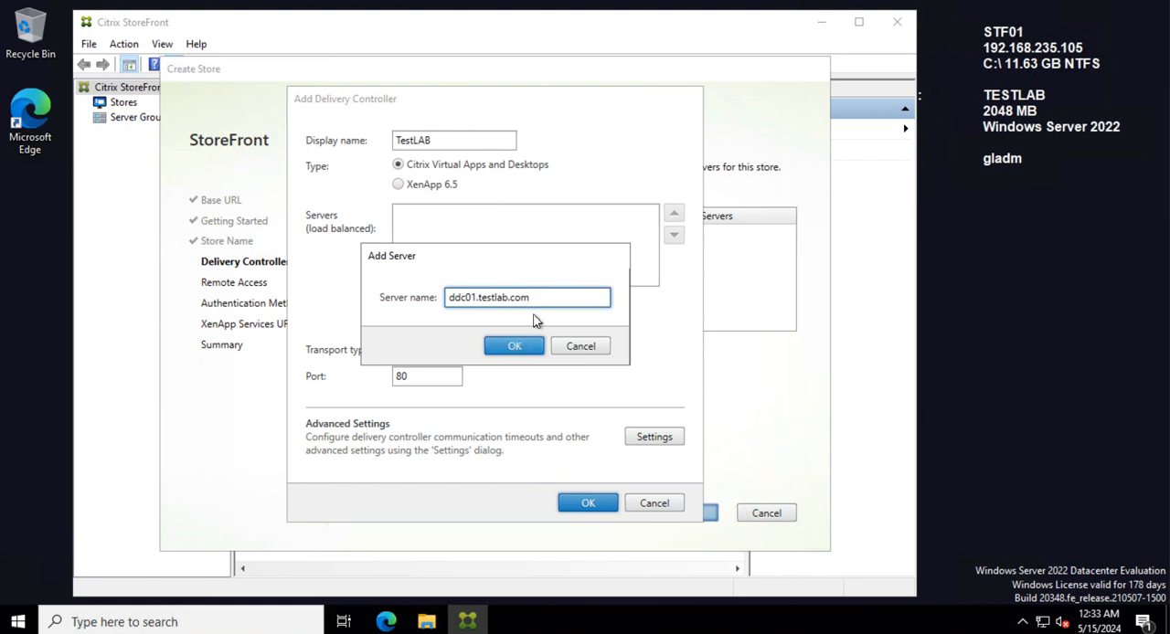
drag(541, 302, 391, 302)
key(ctrl+c)
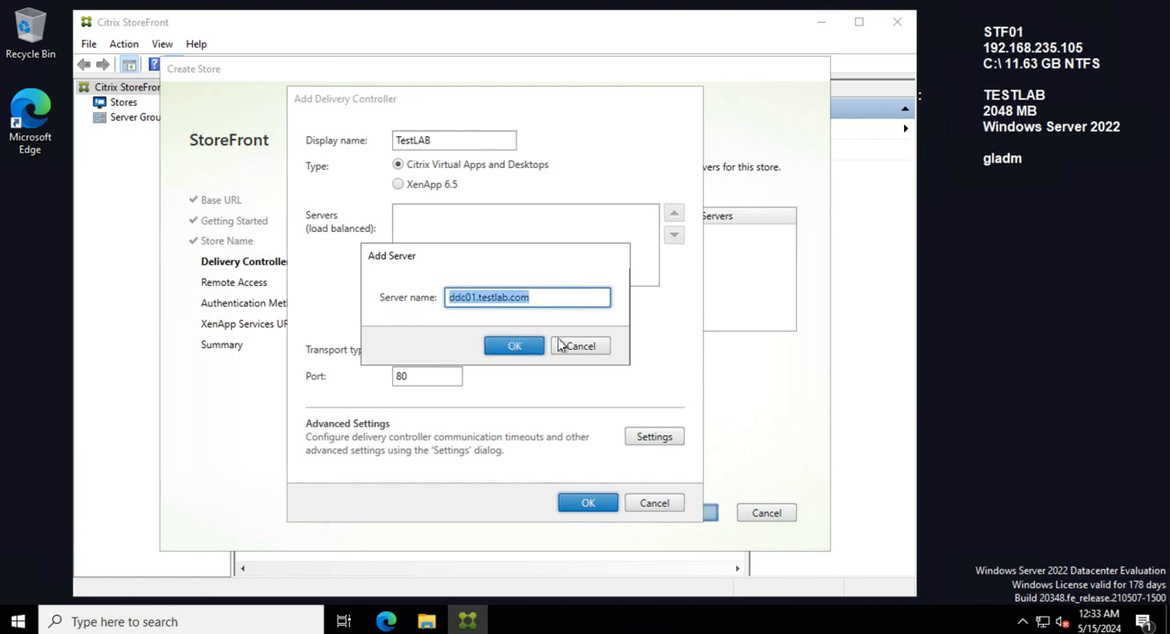
click(517, 347)
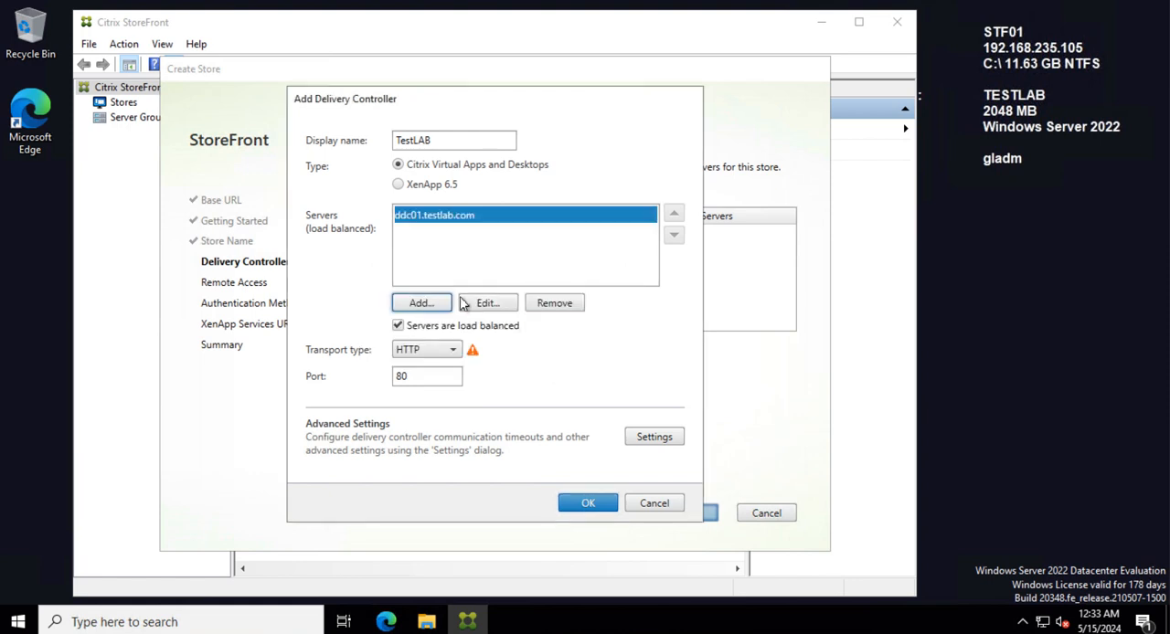
Step: Add ddc02.testlab.com as a second load-balanced server of the TestLAB delivery controller
click(438, 304)
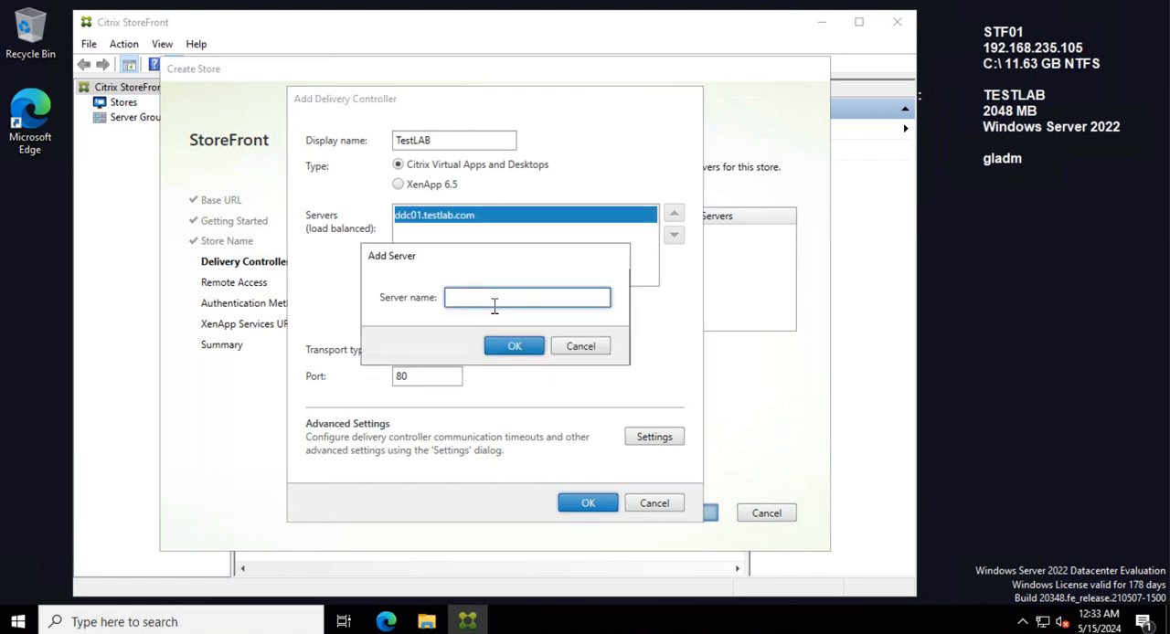
key(ctrl+v)
key(BackSpace)
text(2)
click(512, 342)
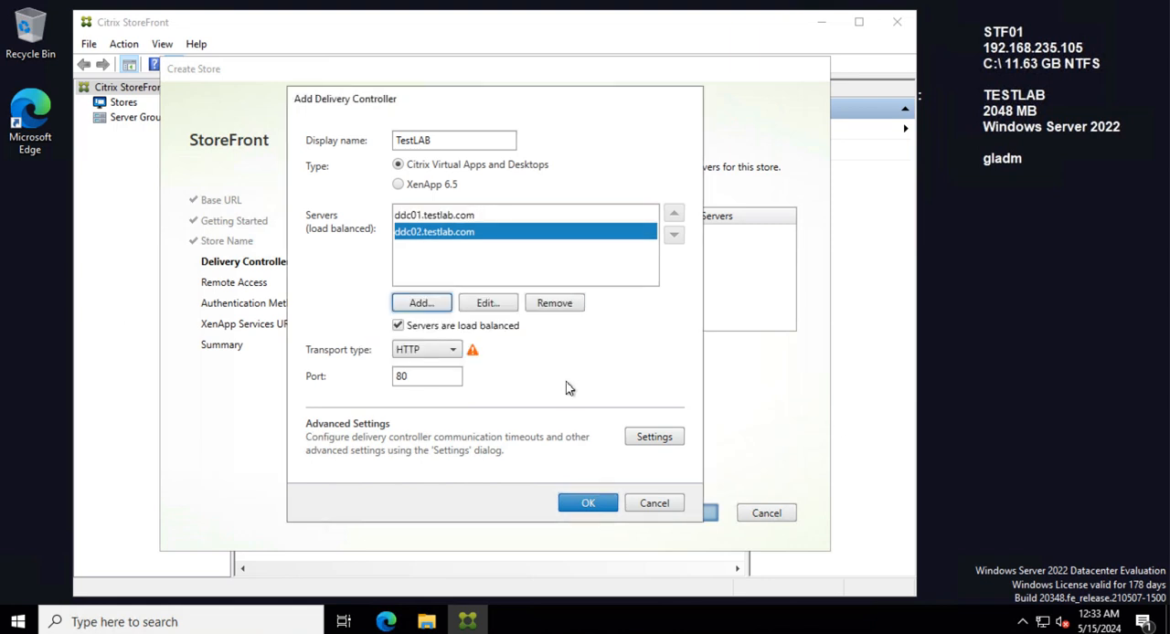
Step: Check the controller's advanced settings without changing them, and save the TestLAB delivery controller for the store
click(666, 443)
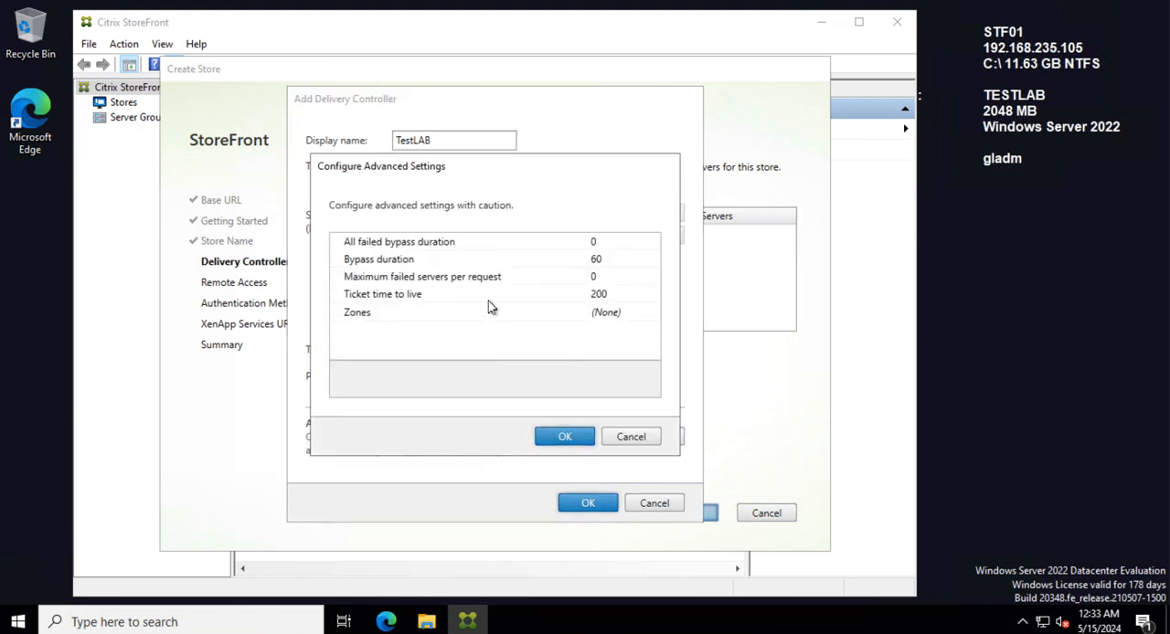
click(633, 439)
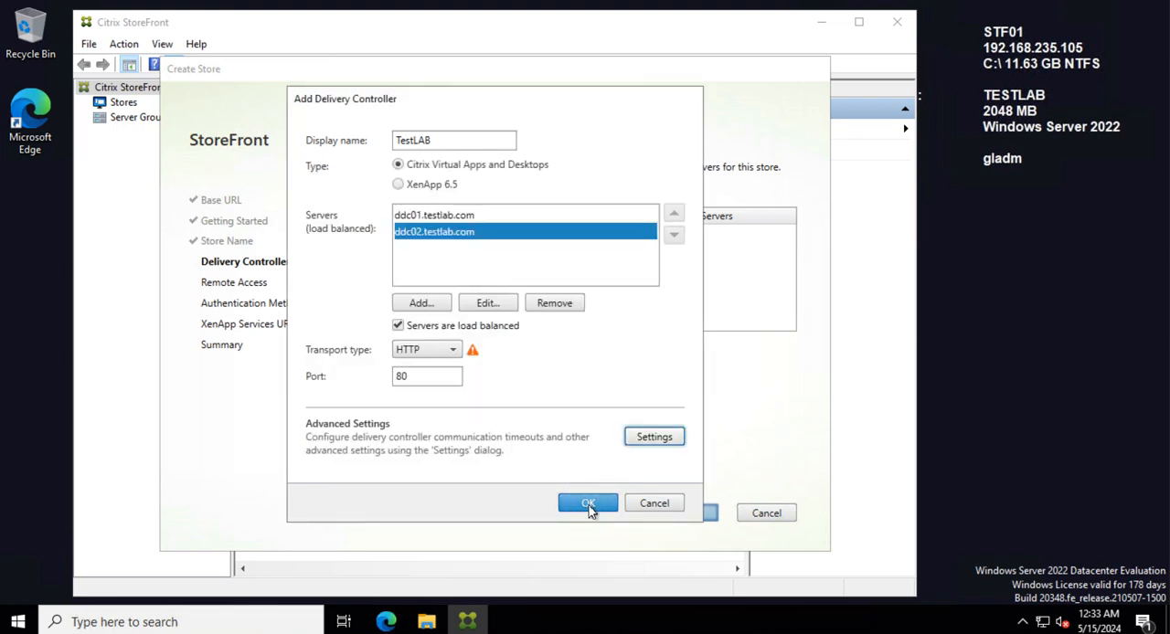
click(591, 505)
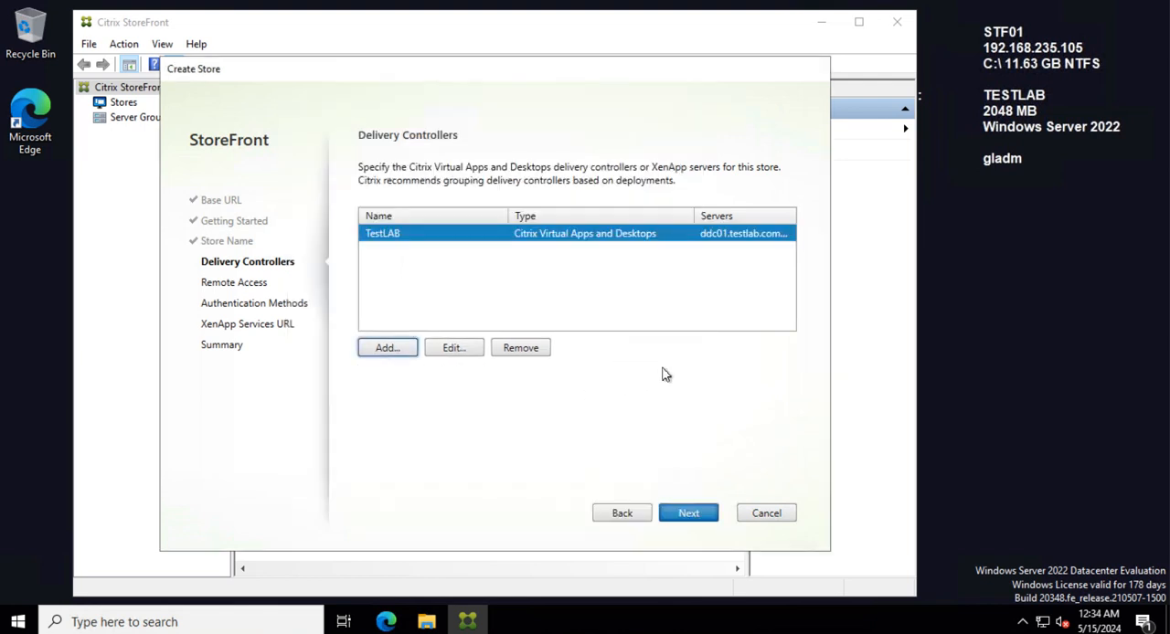
click(684, 518)
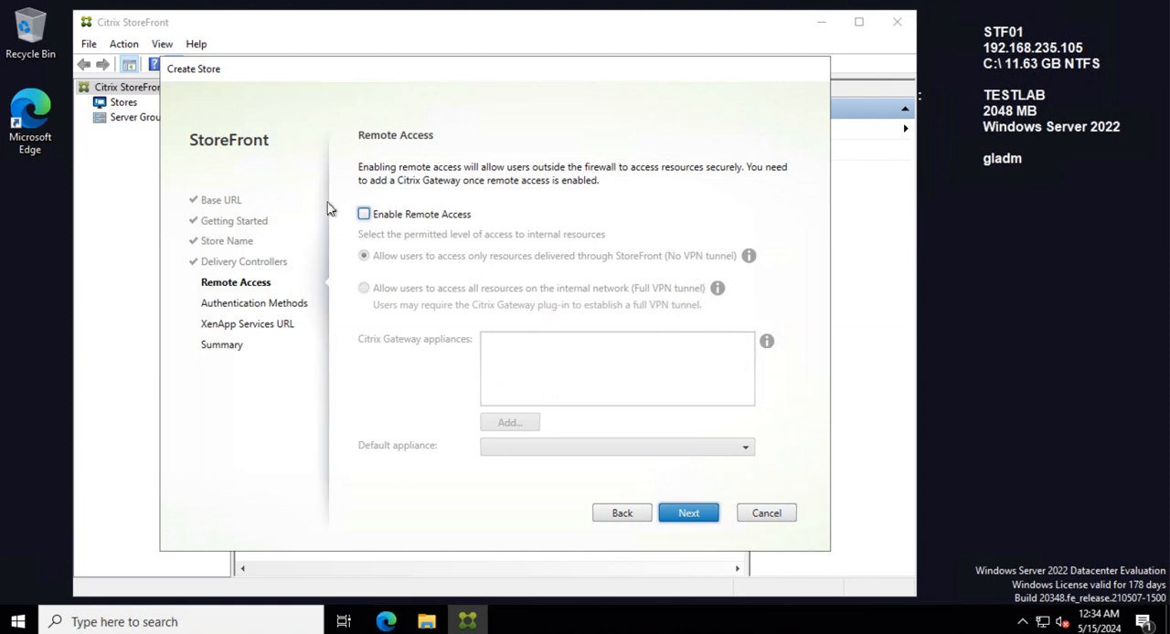
Step: Create the store without remote access, keeping user name and password authentication and the XenApp Services URL enabled
click(695, 523)
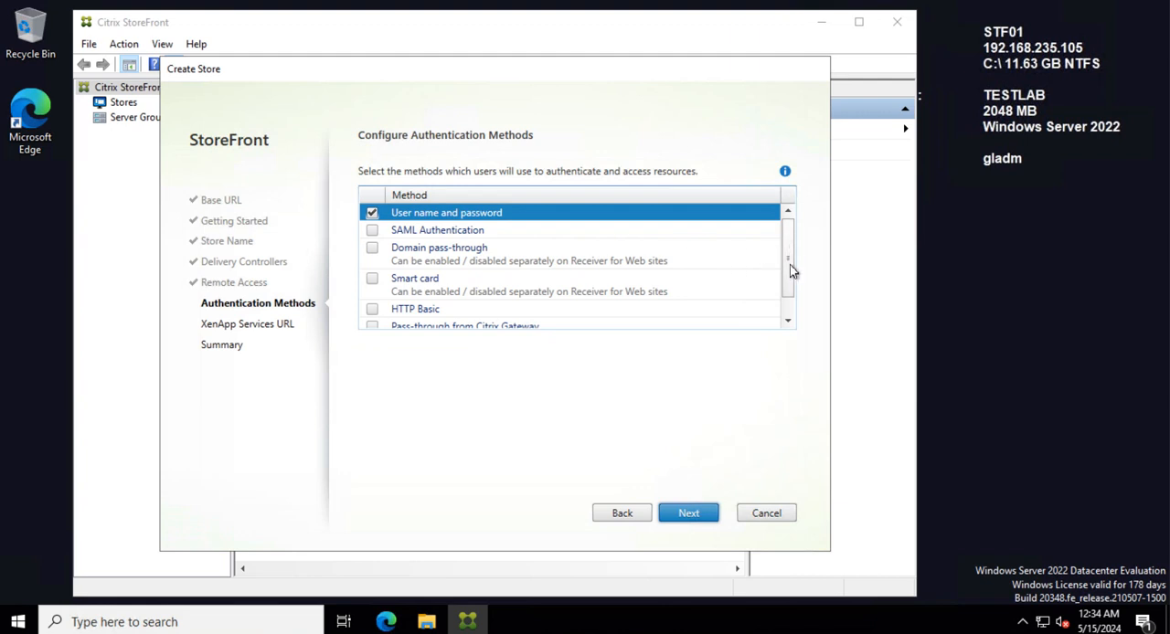
drag(792, 271, 791, 232)
drag(789, 263, 790, 292)
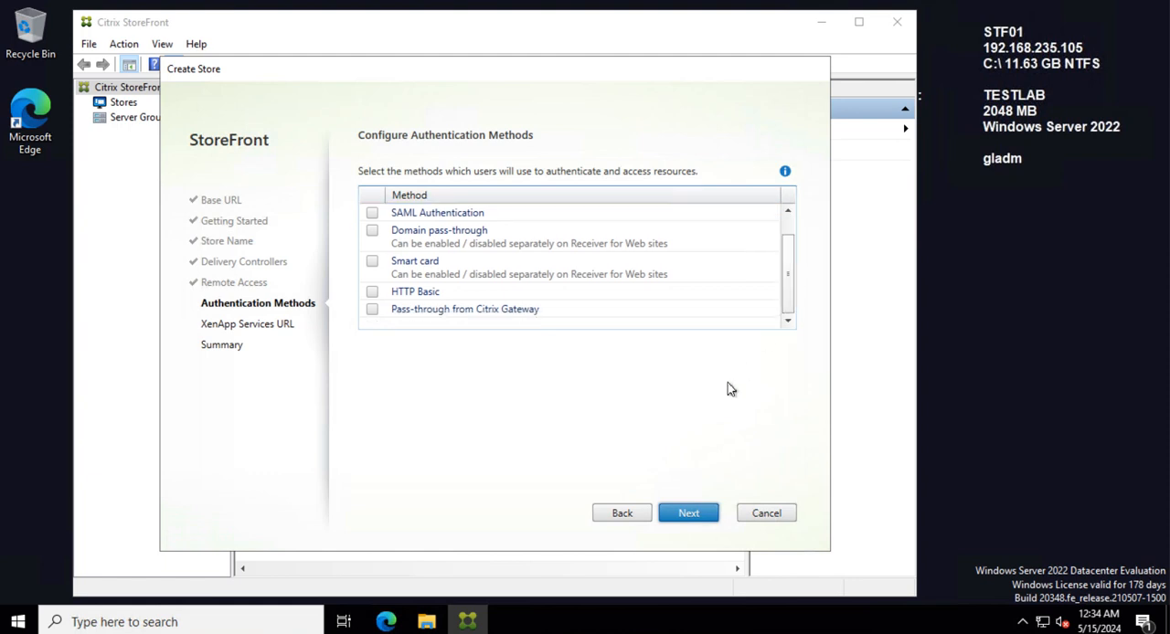
click(693, 514)
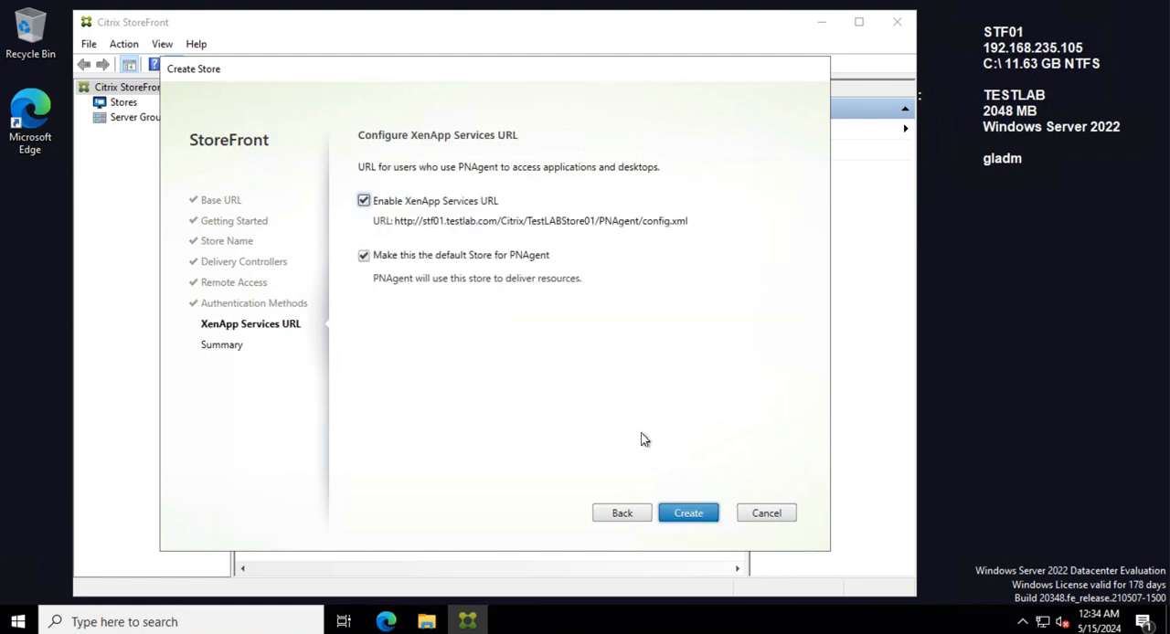
click(690, 513)
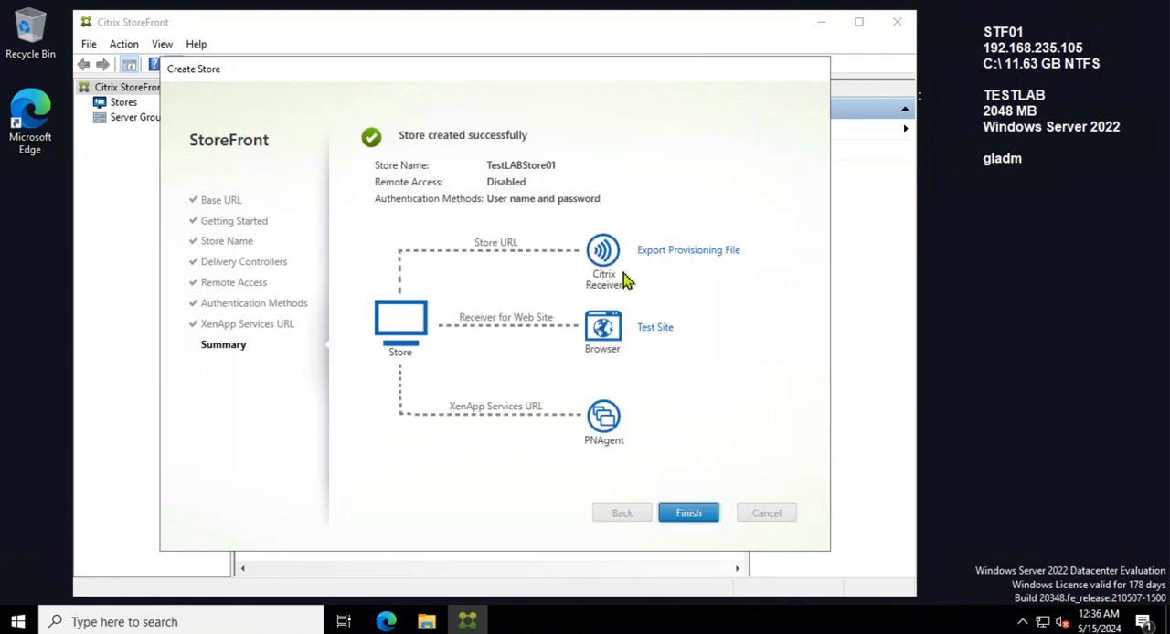
click(690, 515)
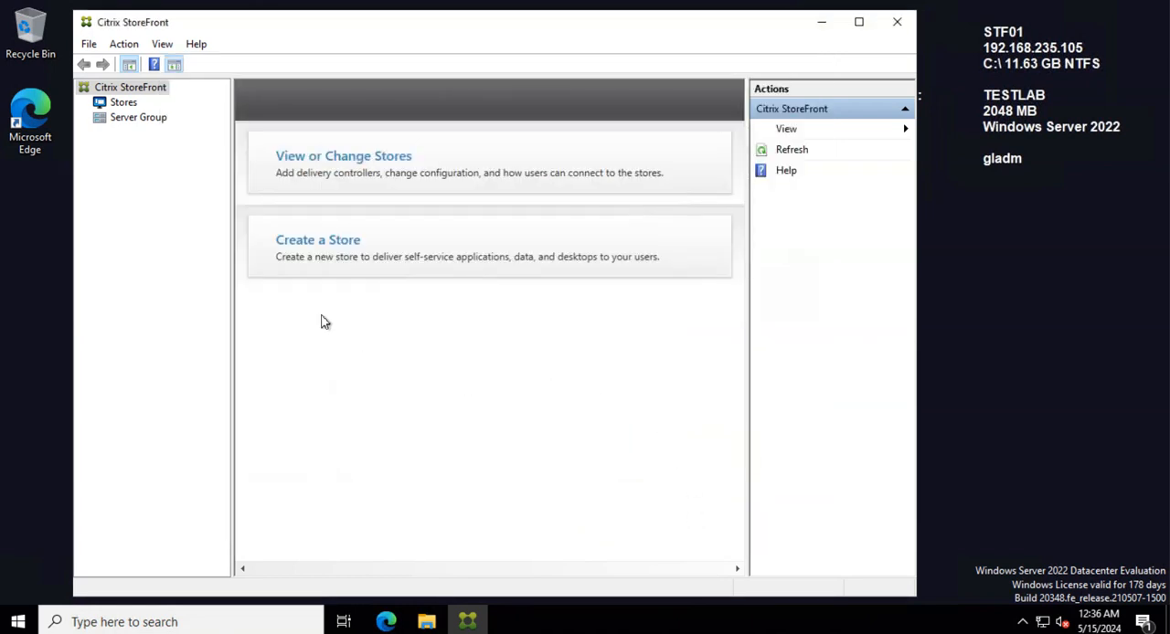
Step: Copy the Receiver for Web site URL of TestLABStore01 from the store's details
click(122, 102)
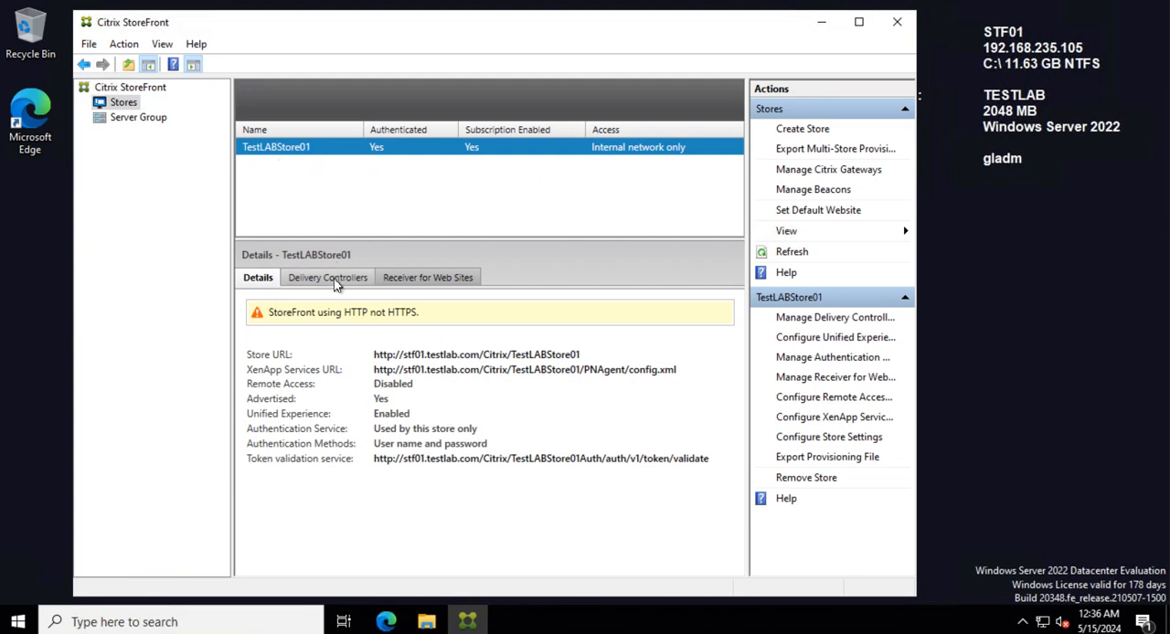
click(418, 283)
right_click(359, 317)
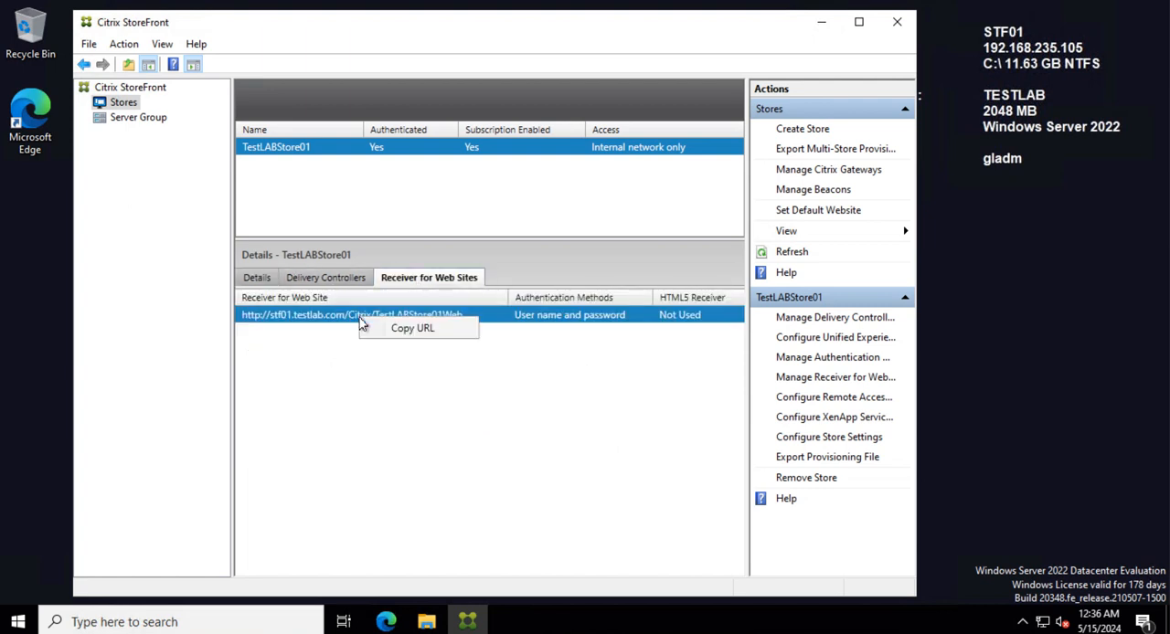
click(391, 331)
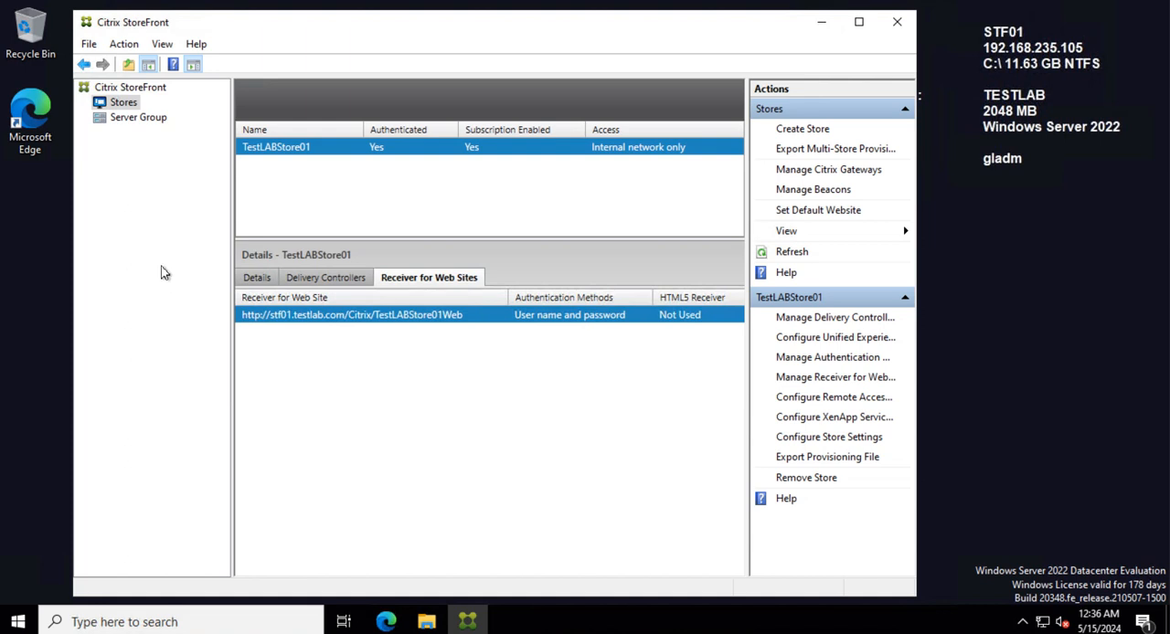
Step: Open Microsoft Edge on DDC02 and complete its first-run setup without signing in or importing Google data, keeping the preselected options
double_click(47, 134)
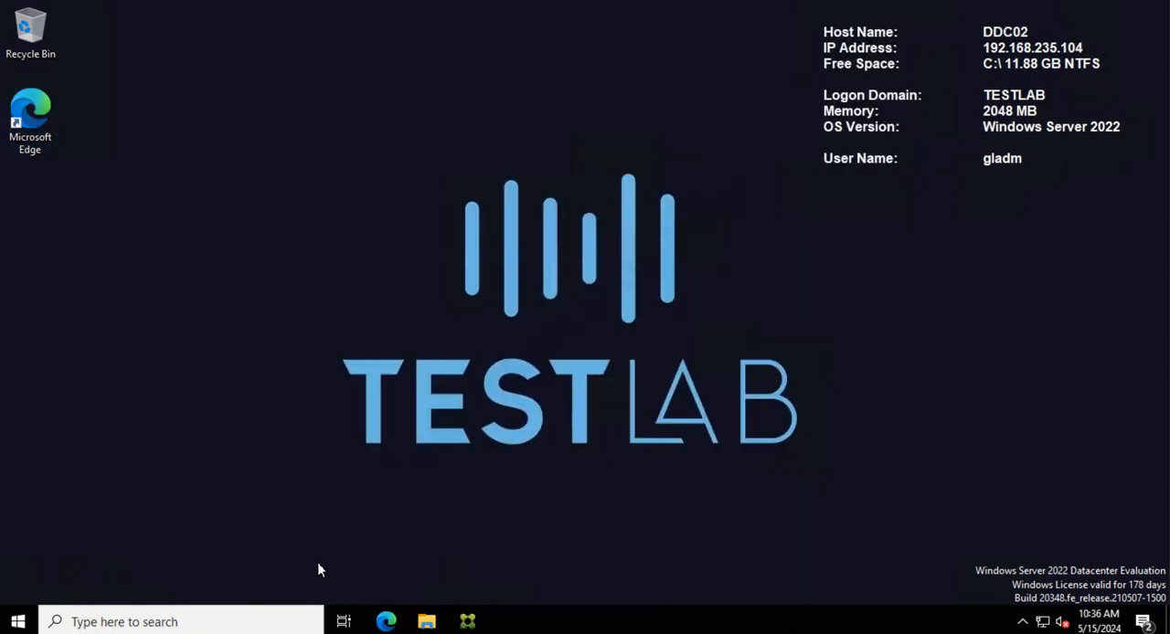
click(387, 623)
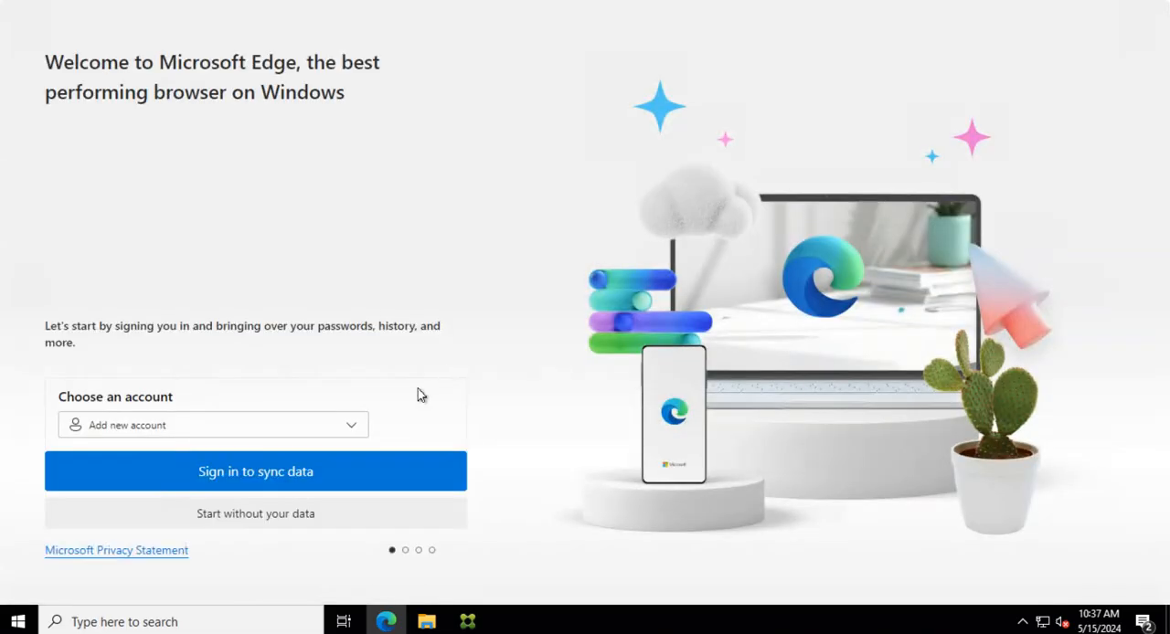
click(243, 517)
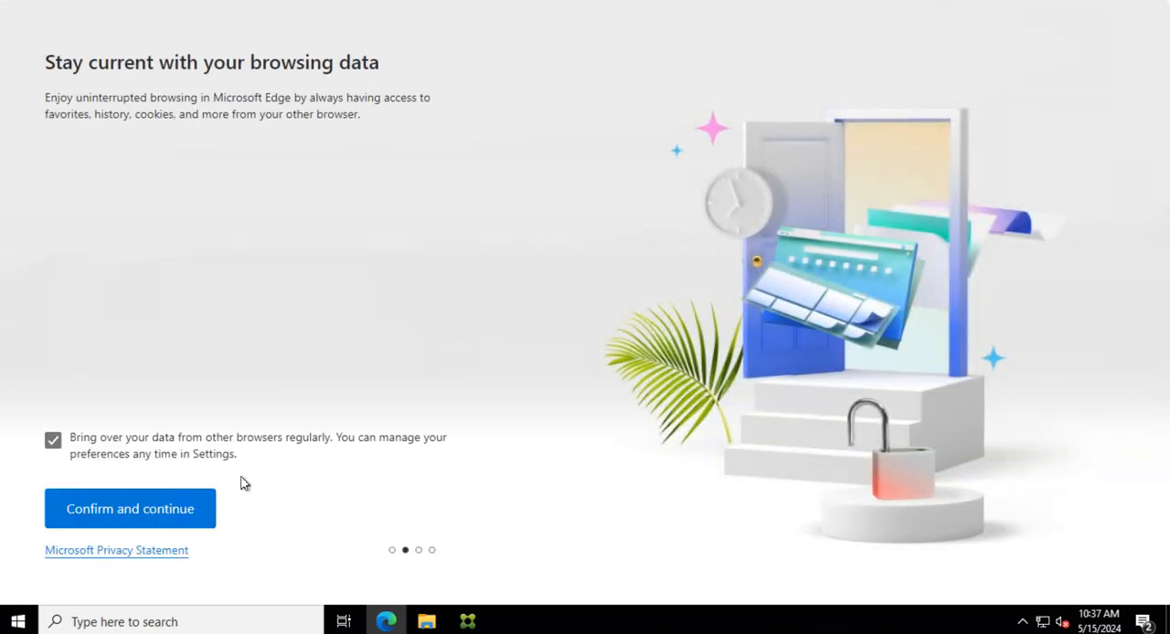
click(201, 520)
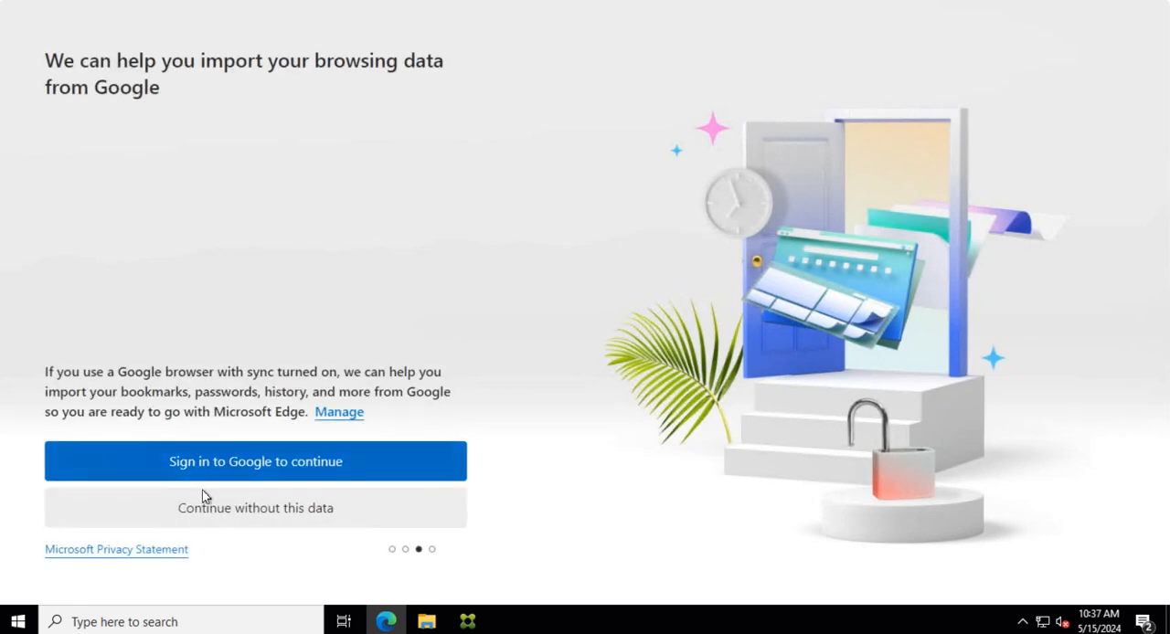
click(239, 514)
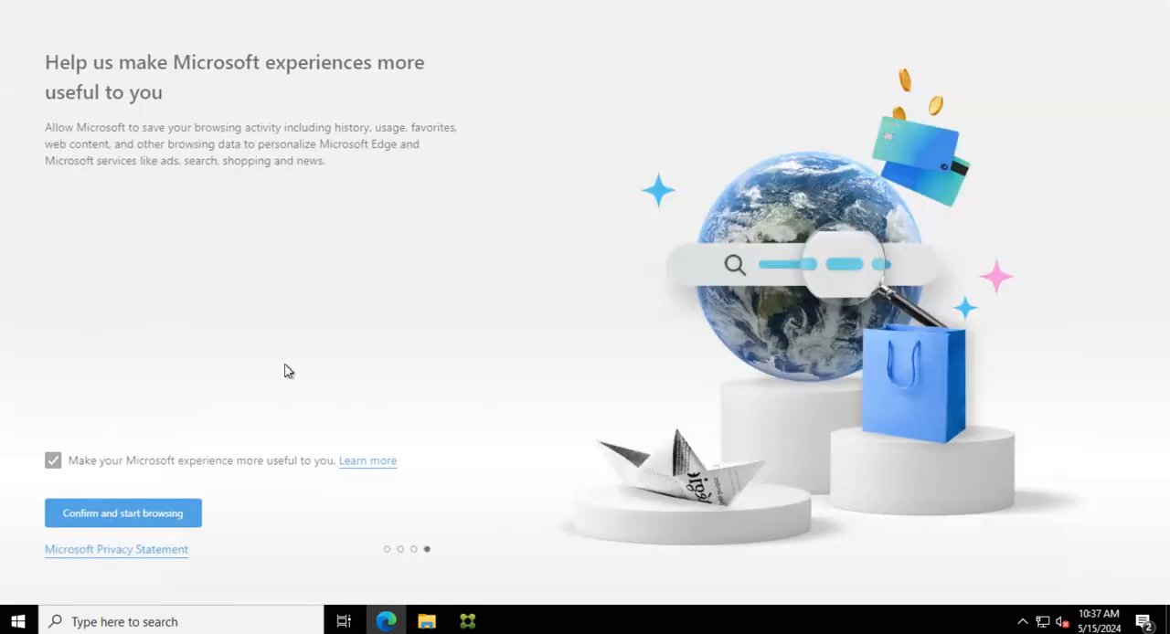
click(141, 515)
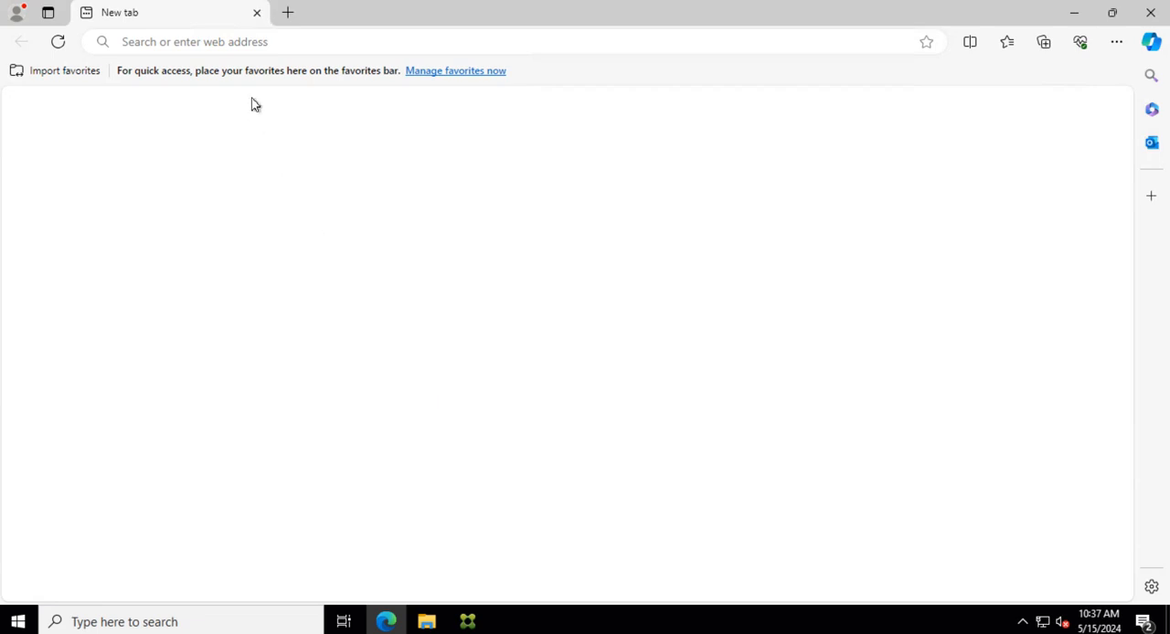
click(308, 50)
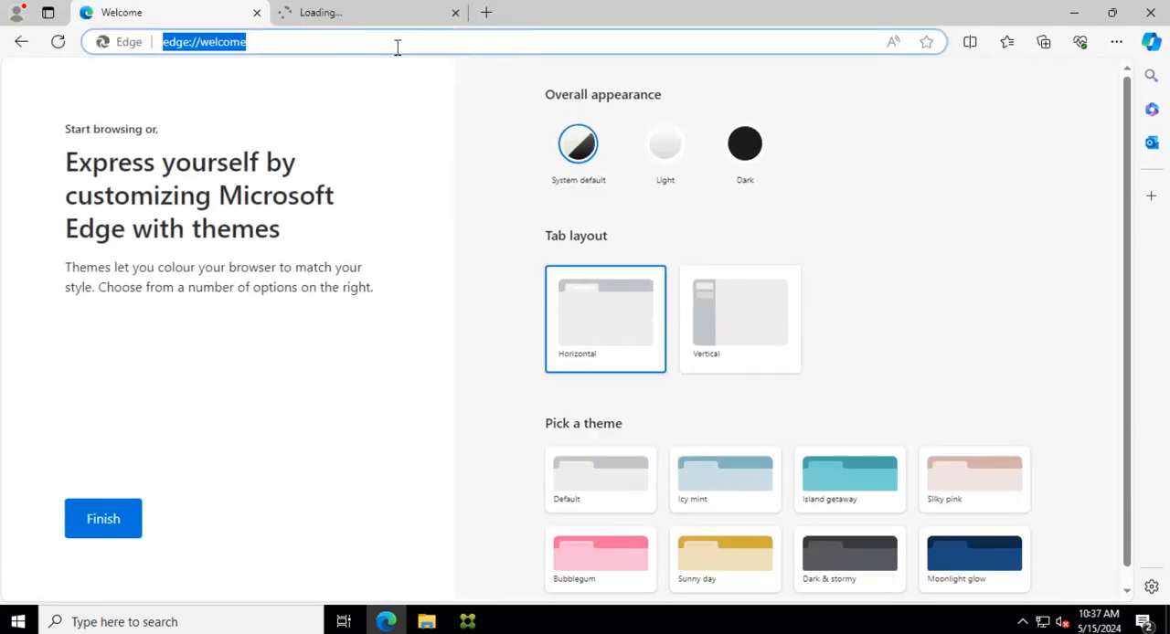
key(ctrl+v)
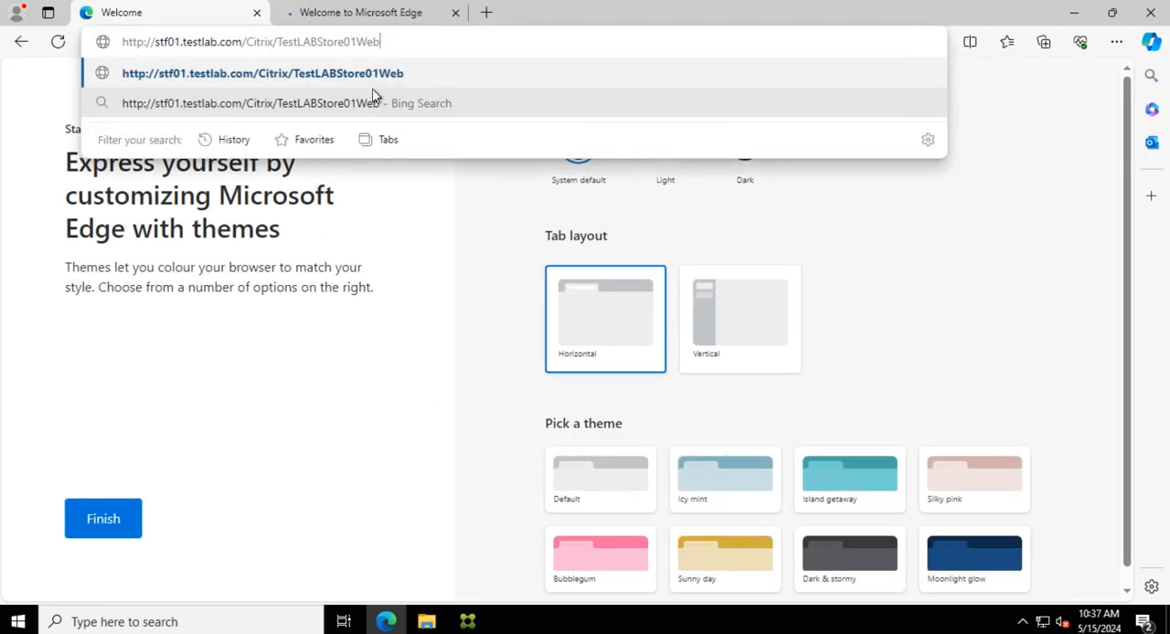
key(Return)
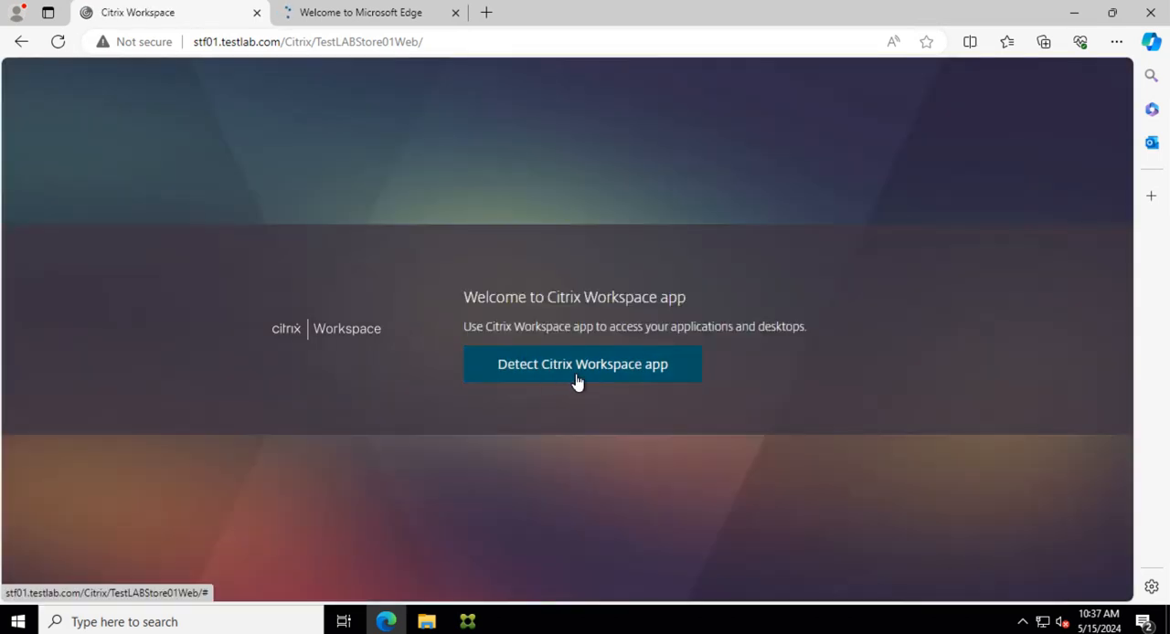
click(579, 379)
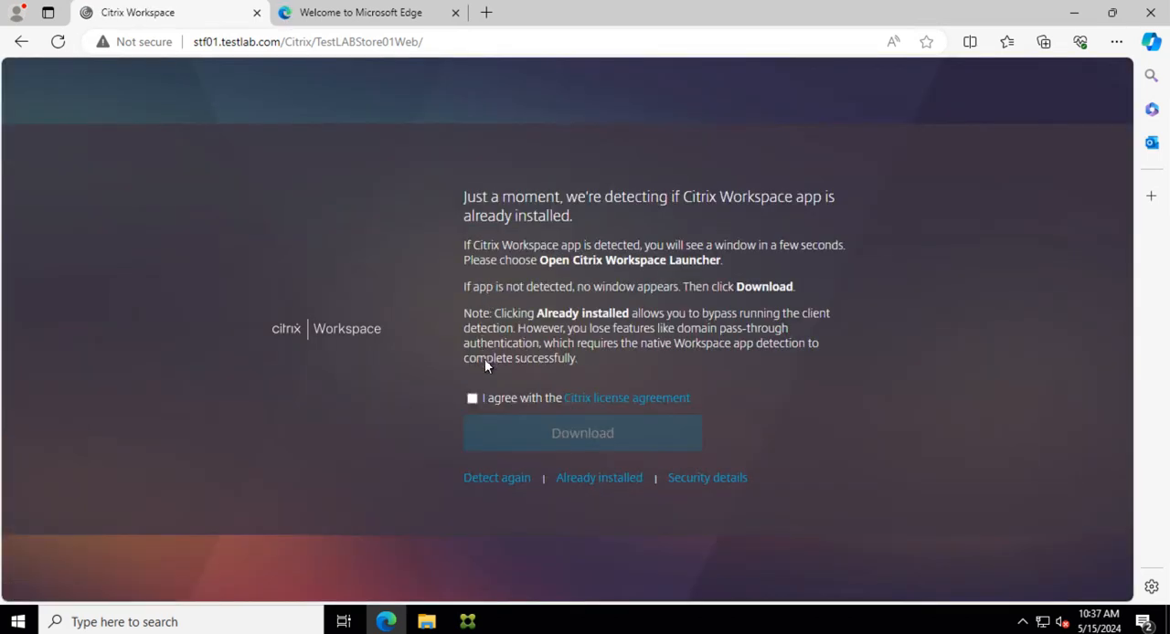
click(472, 399)
click(617, 490)
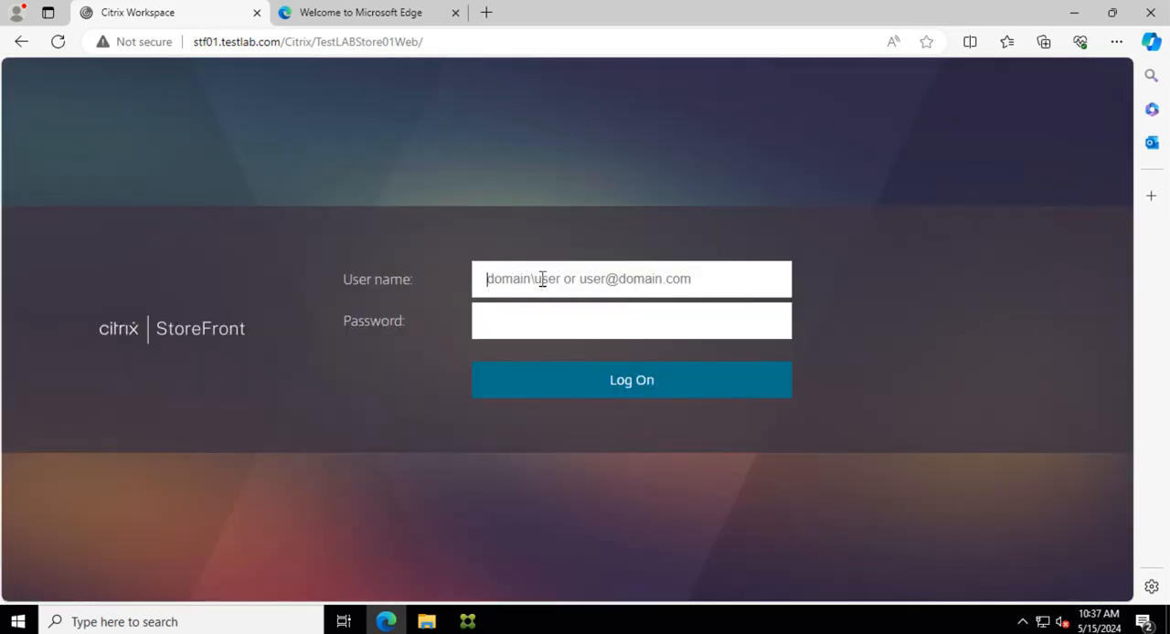
Step: Try to log on to StoreFront with the administrator's user name without a domain and the account password
text(g)
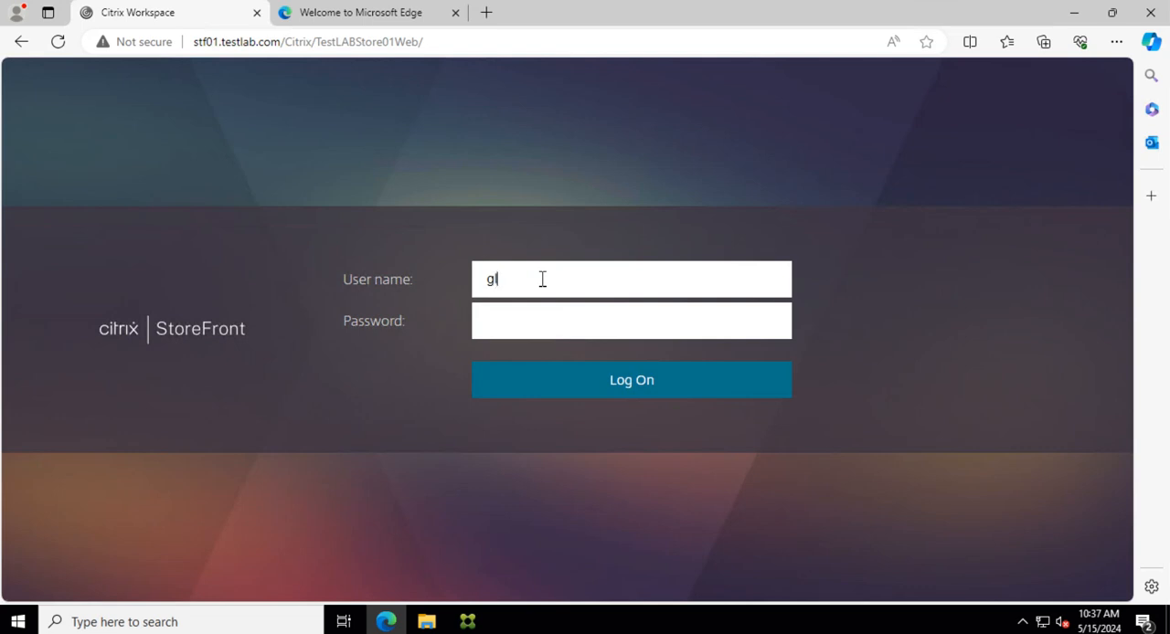
text(ladm)
click(516, 335)
text(••)
key(BackSpace)
key(BackSpace)
key(BackSpace)
key(BackSpace)
text(p***)
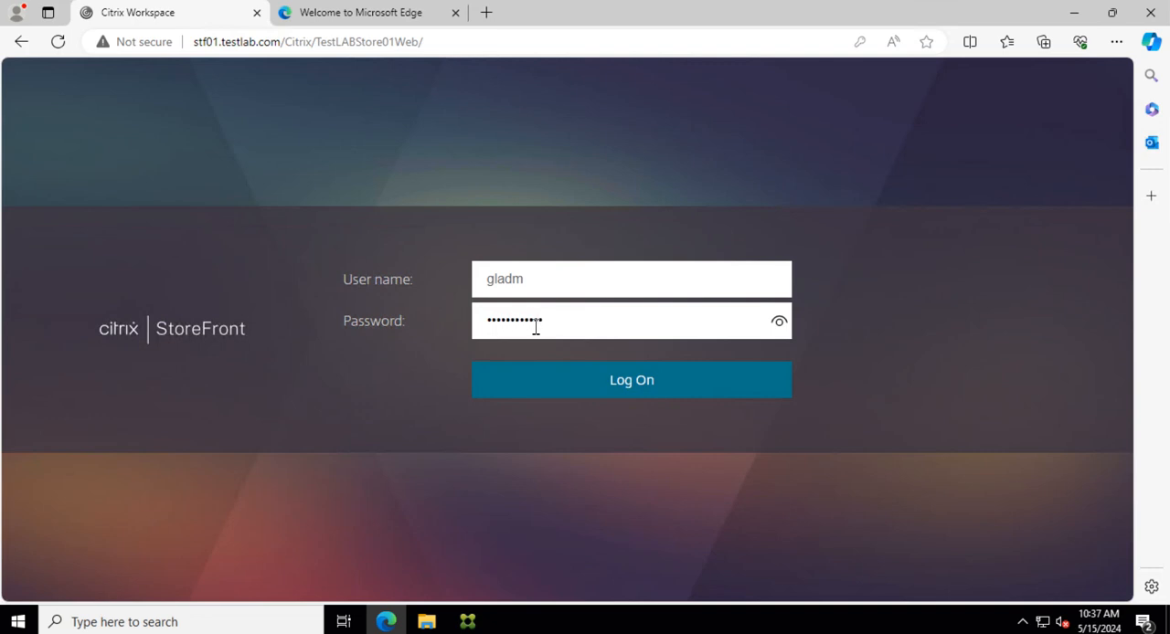
click(653, 392)
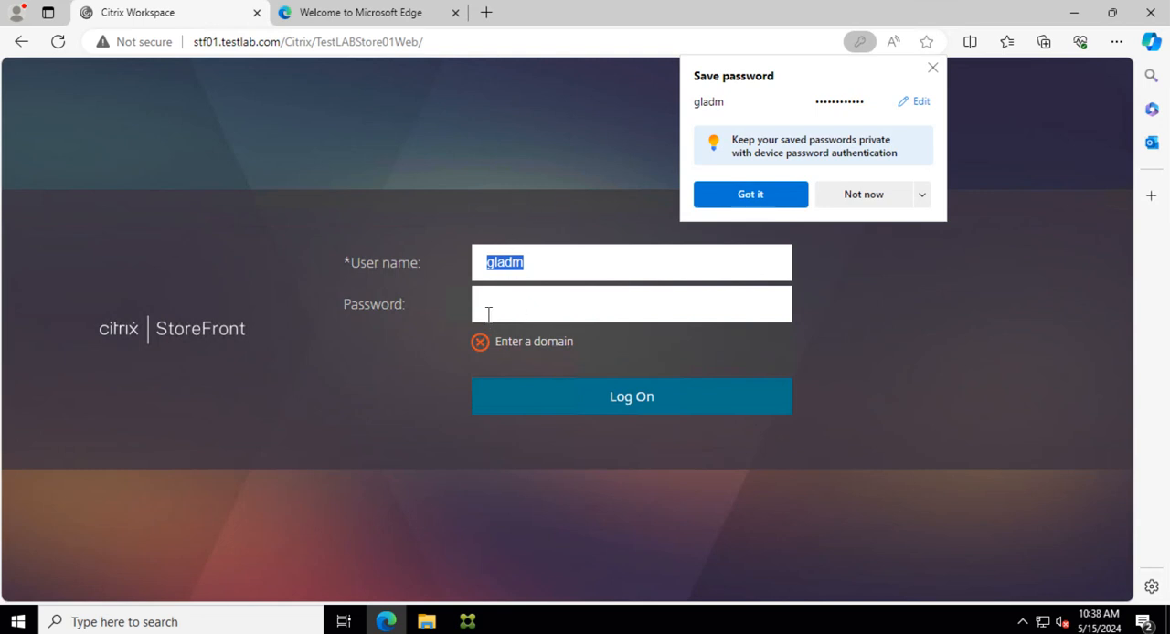
Step: Add the domain prefix testlab.com\ to the user name and dismiss the browser's offer to save the password
click(517, 311)
click(492, 267)
text(test)
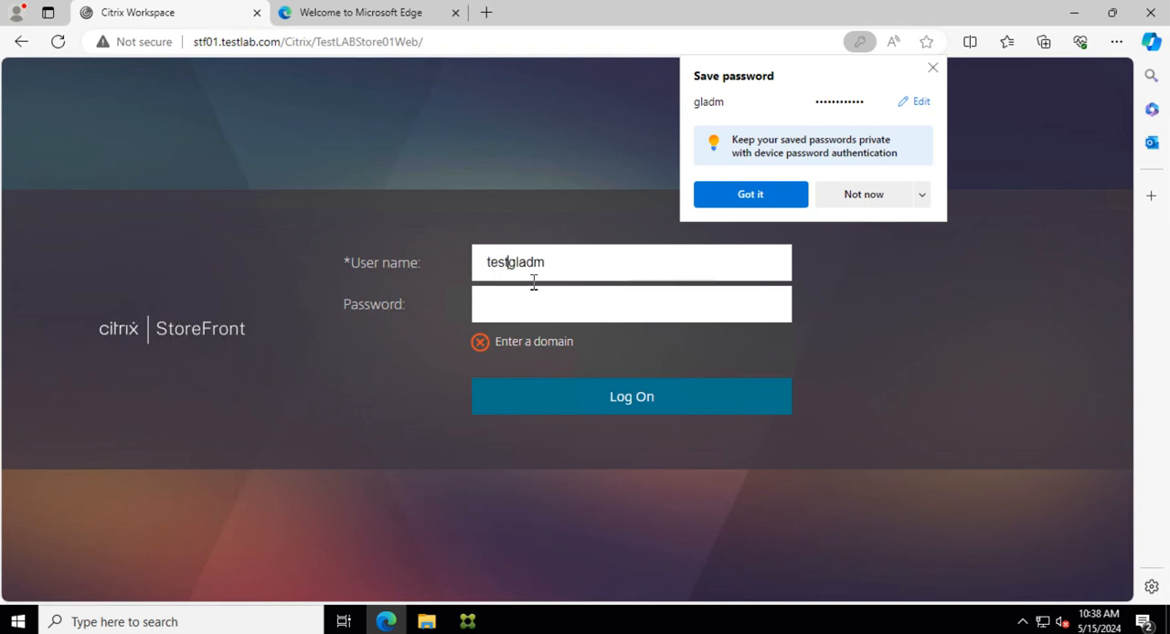
text(lab.com\)
click(932, 68)
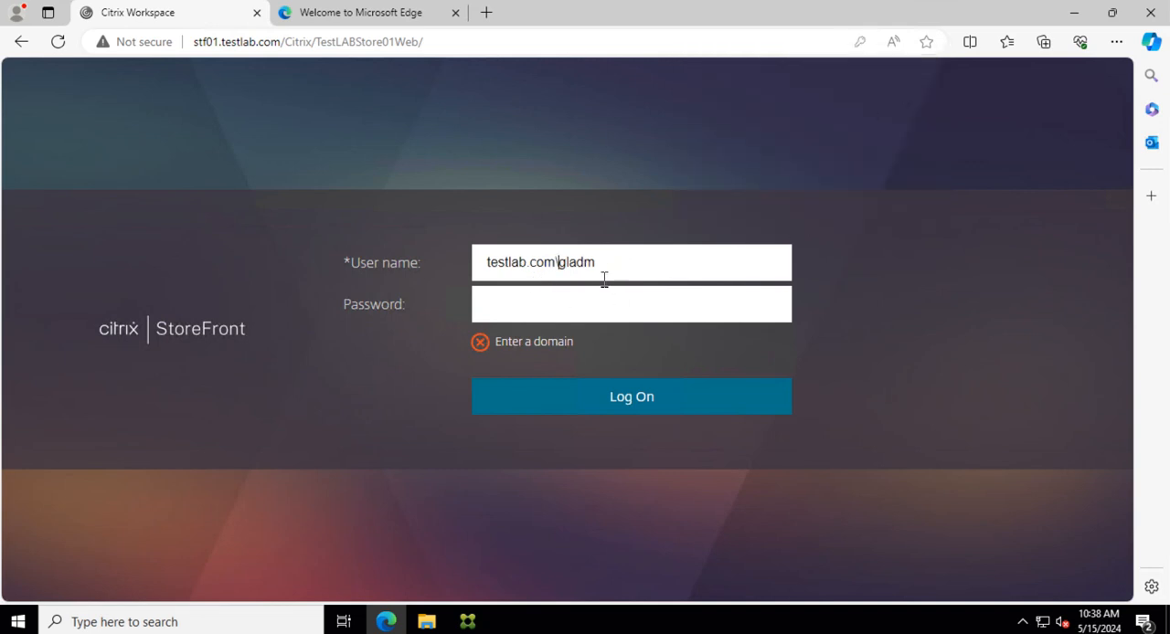
Step: Enter the account password, log on to StoreFront, and dismiss the browser's offer to save the password
click(595, 308)
text(***)
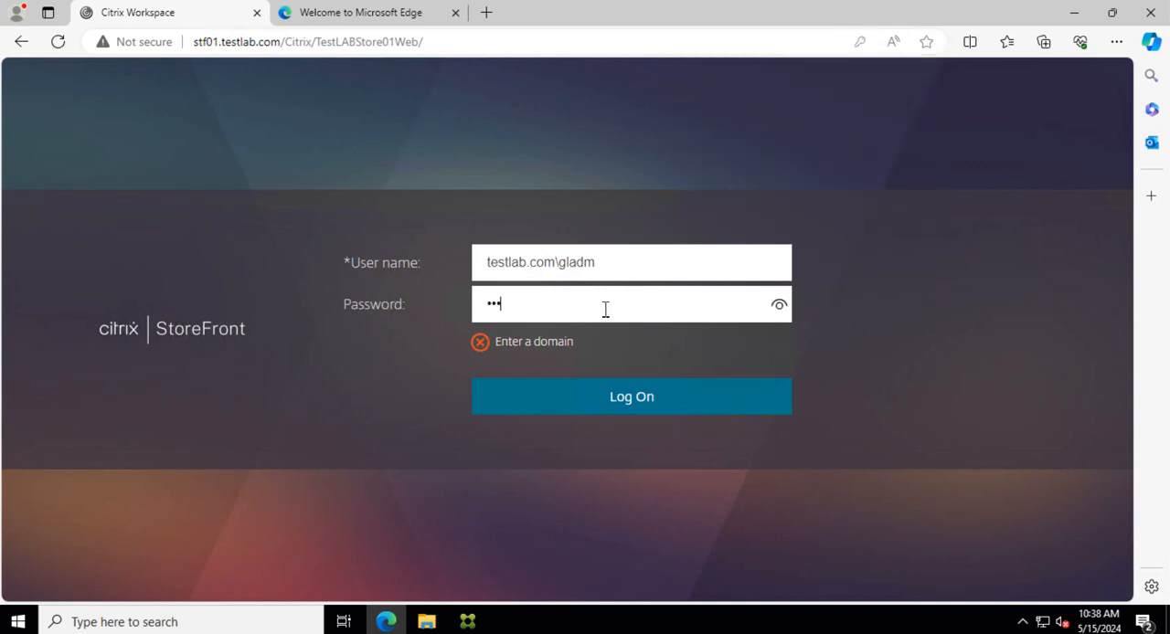
text(********)
click(663, 412)
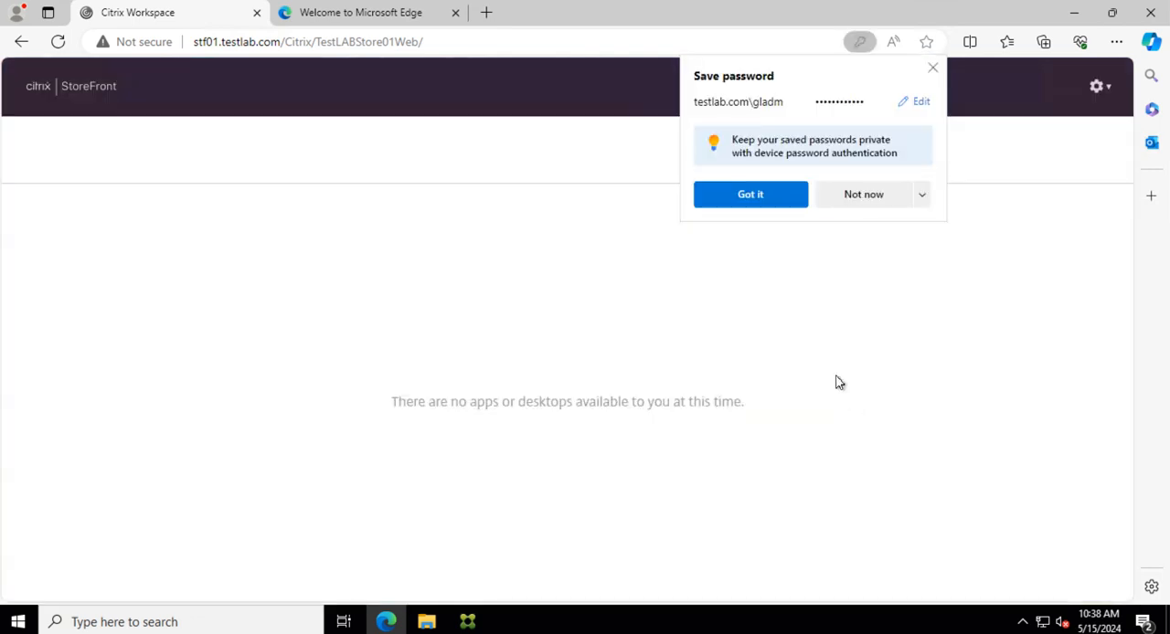
click(931, 71)
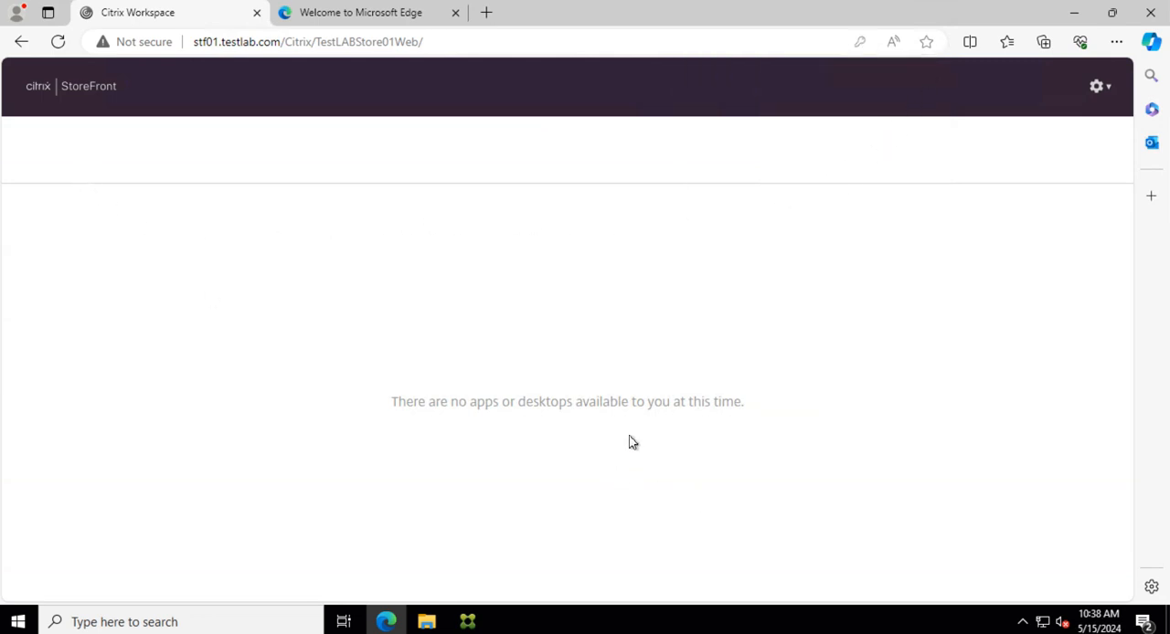
Step: Examine the StoreFront site's About information and its Account Settings page
click(1100, 99)
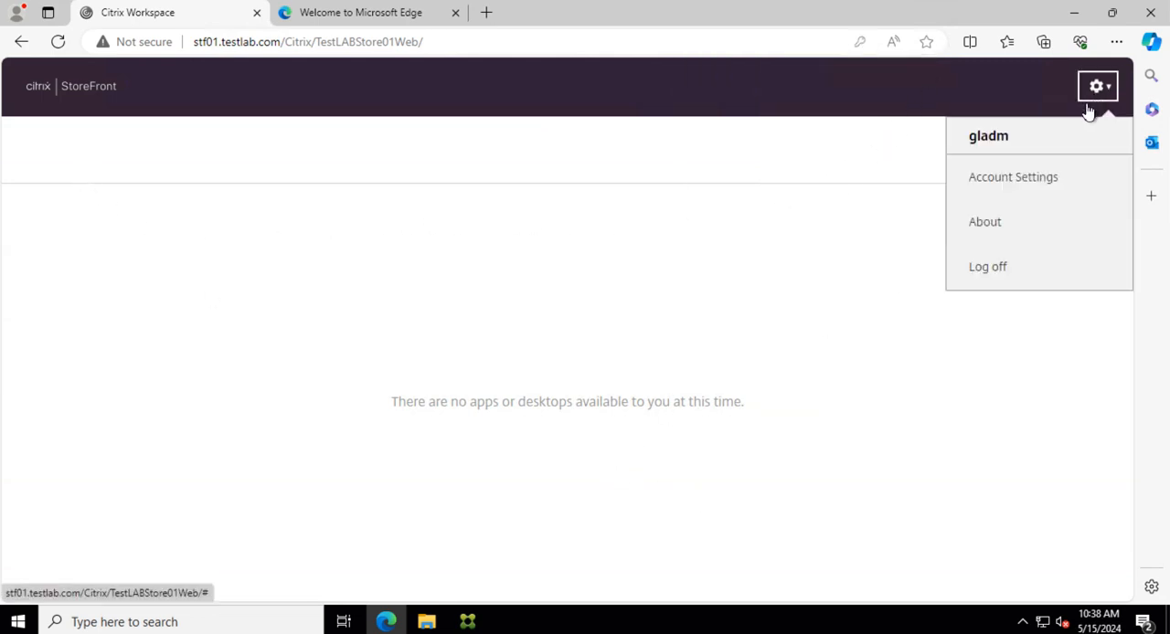
click(996, 226)
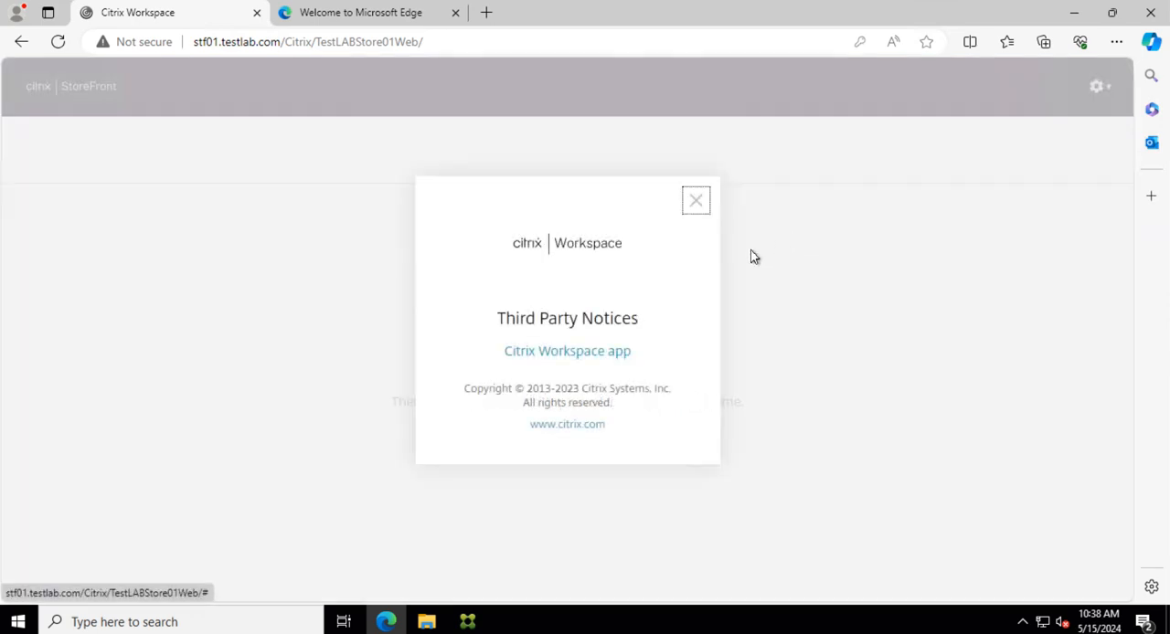
click(696, 202)
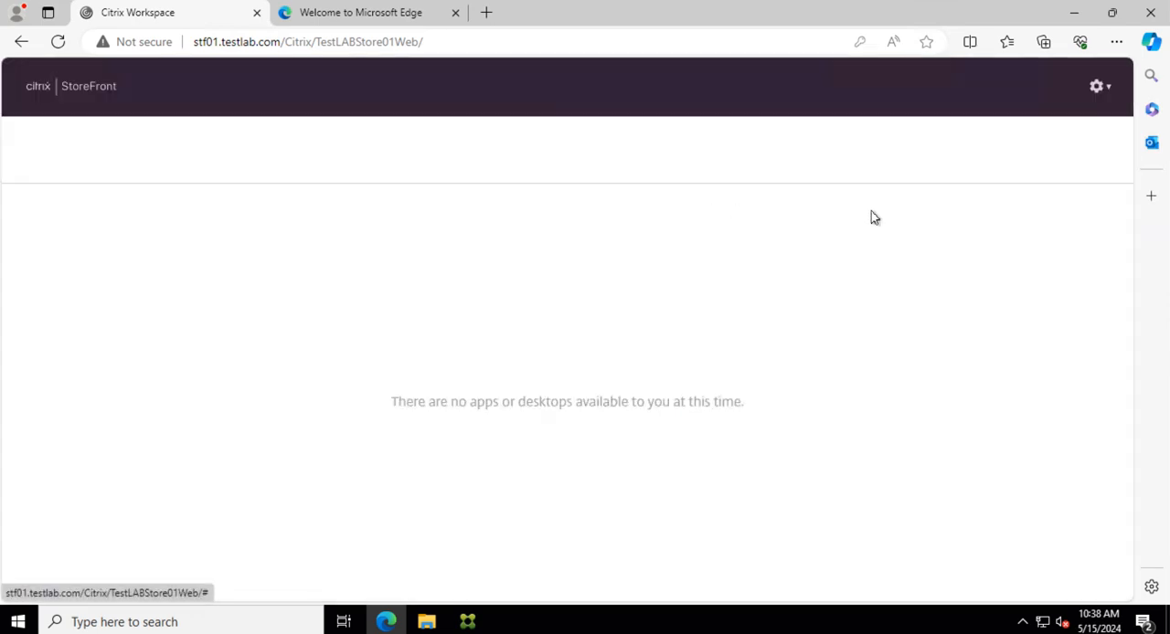
click(1097, 90)
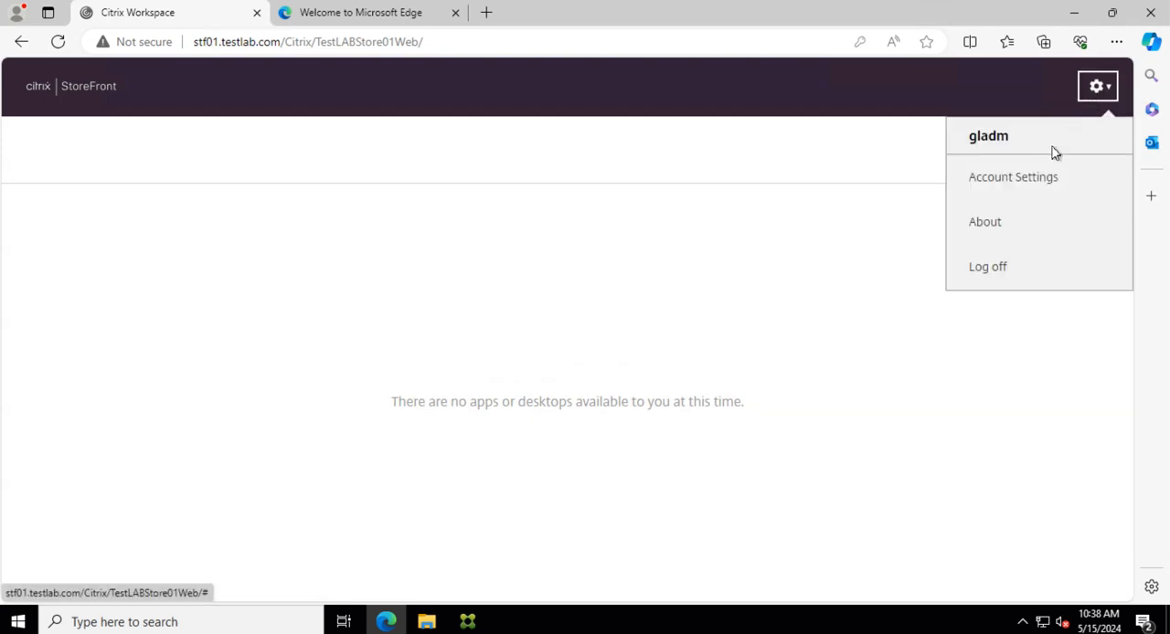
click(1015, 178)
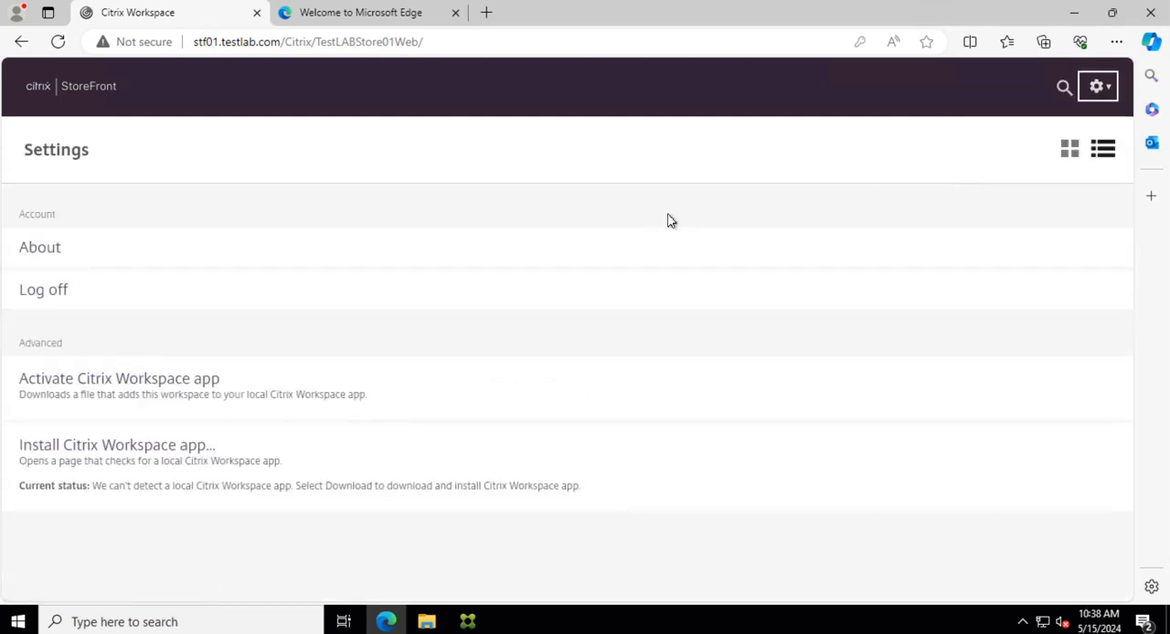
click(1098, 91)
click(985, 222)
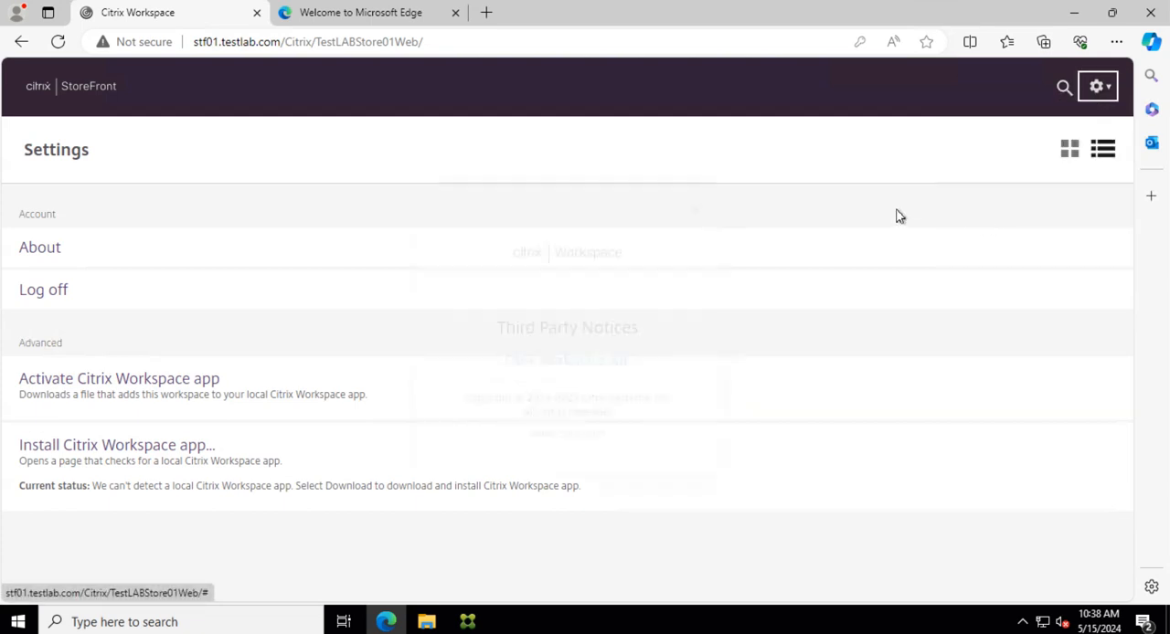
click(696, 209)
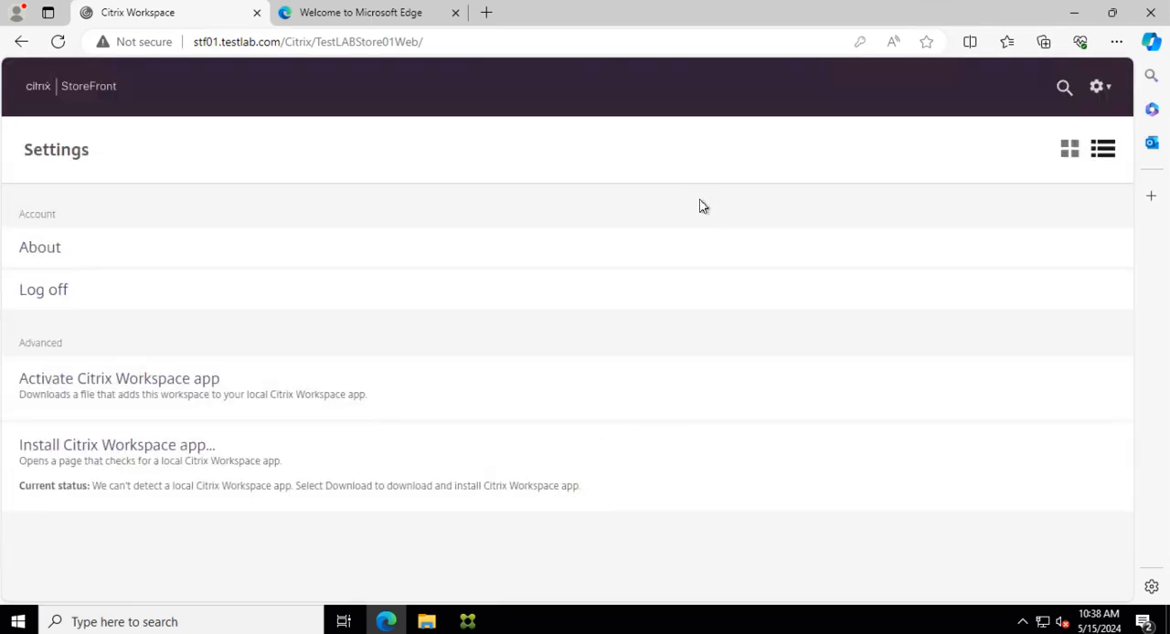